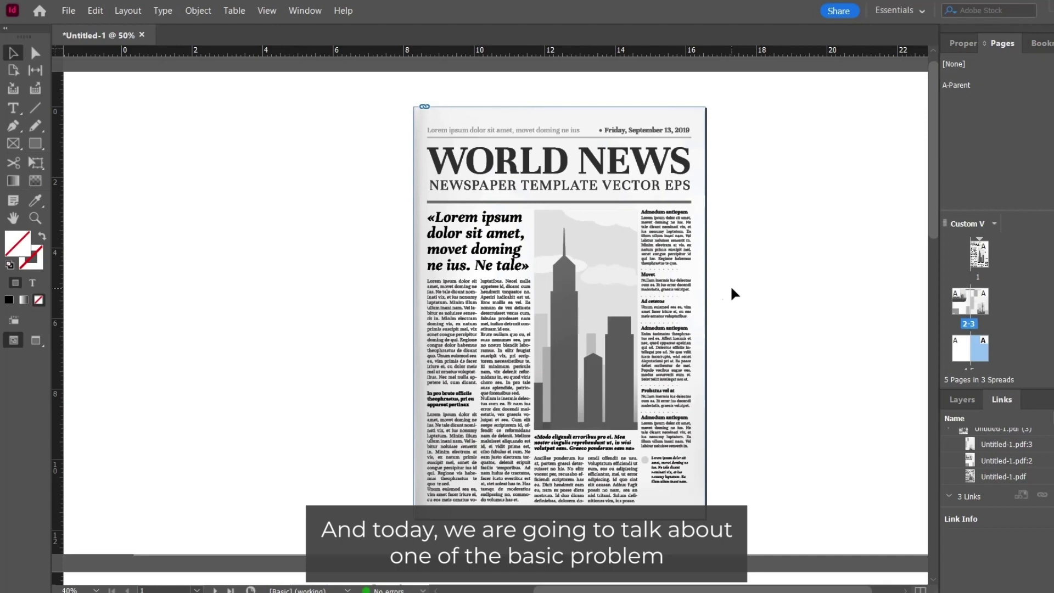
Examine how the article text runs in columns across the newspaper's front page
{"action": "left_click", "coordinate": [558, 313]}
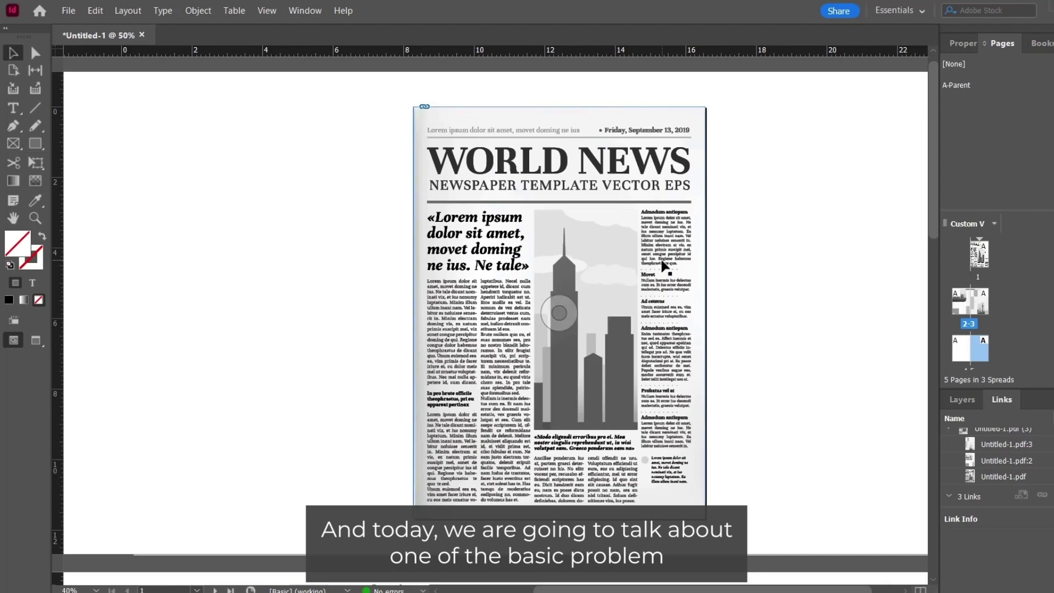
{"action": "scroll", "coordinate": [635, 281], "scroll_direction": "up", "scroll_amount": 1}
{"action": "left_click_drag", "start_coordinate": [509, 292], "coordinate": [553, 313]}
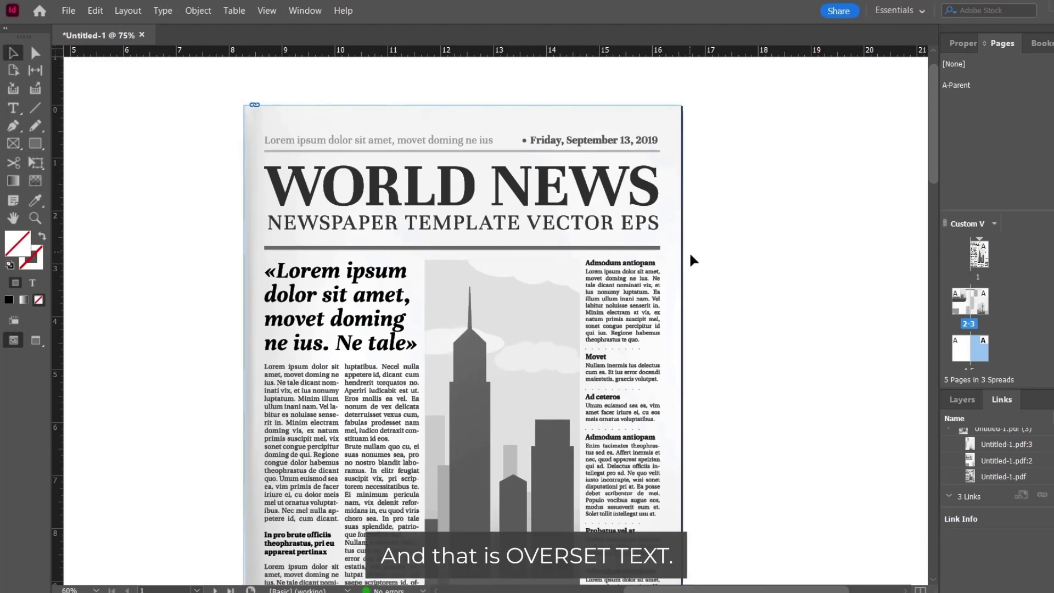
{"action": "left_click_drag", "start_coordinate": [537, 428], "coordinate": [552, 401]}
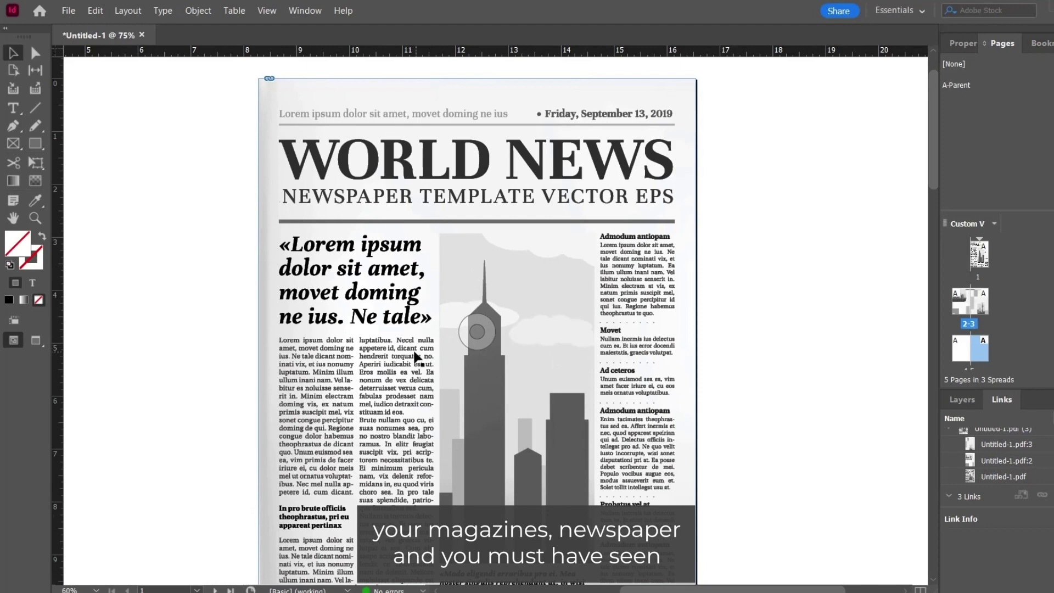
{"action": "scroll", "coordinate": [418, 357], "scroll_direction": "down", "scroll_amount": 3}
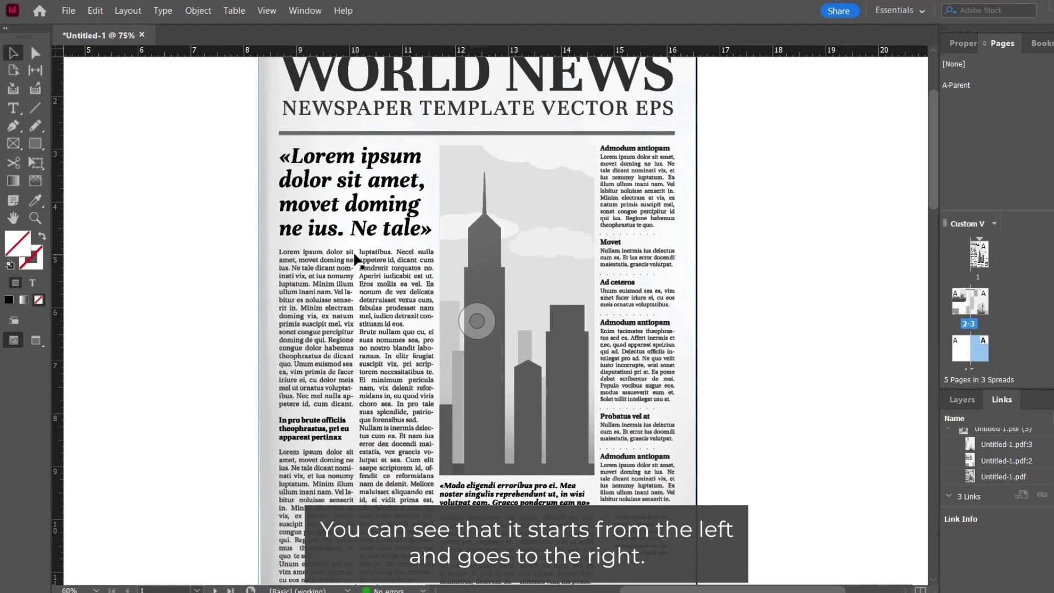
{"action": "scroll", "coordinate": [343, 367], "scroll_direction": "down", "scroll_amount": 3}
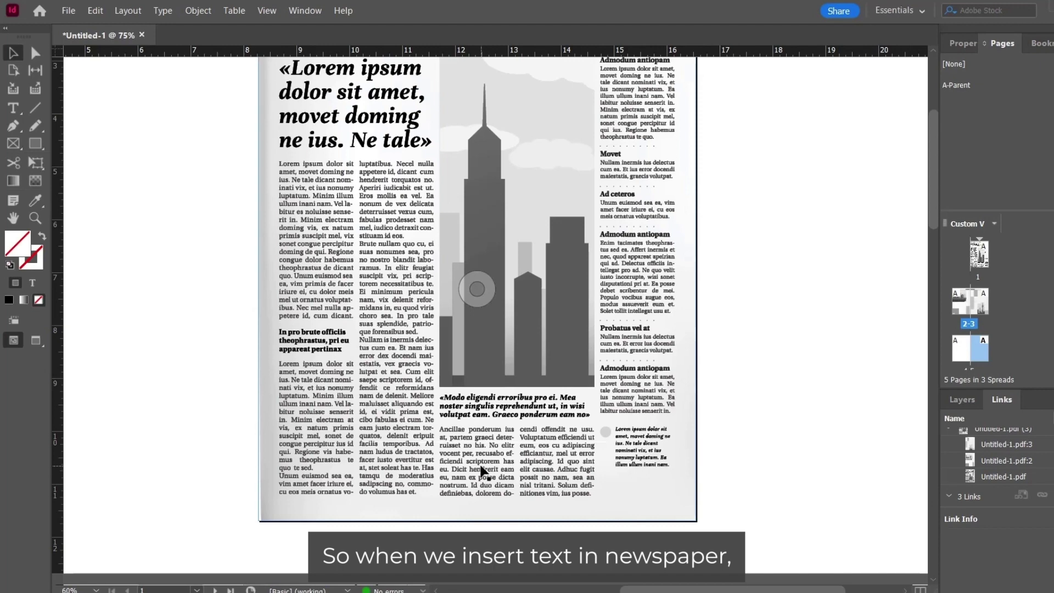
{"action": "scroll", "coordinate": [481, 471], "scroll_direction": "up", "scroll_amount": 2}
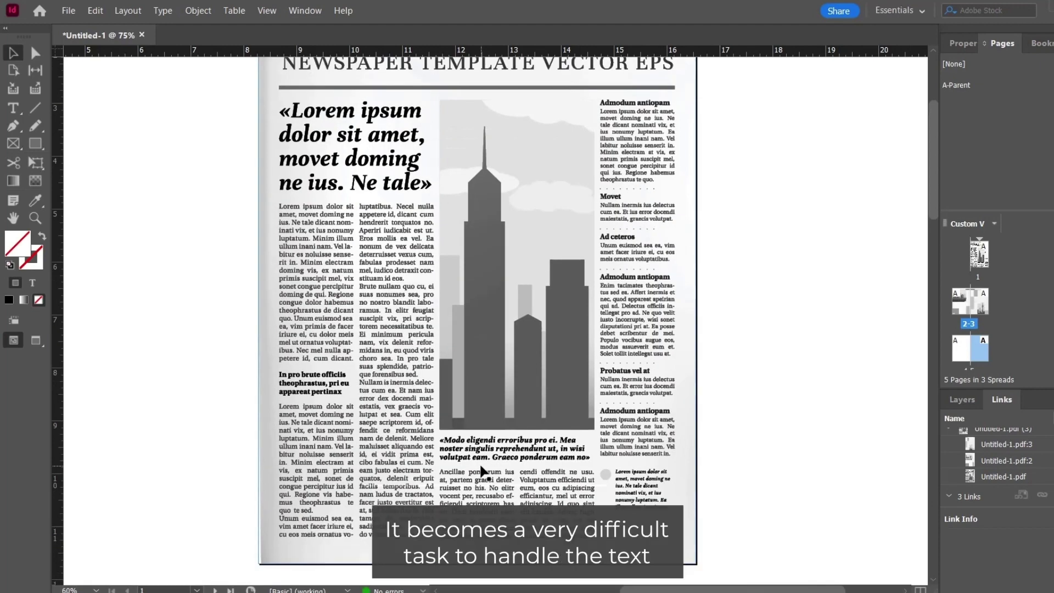
{"action": "left_click", "coordinate": [477, 310]}
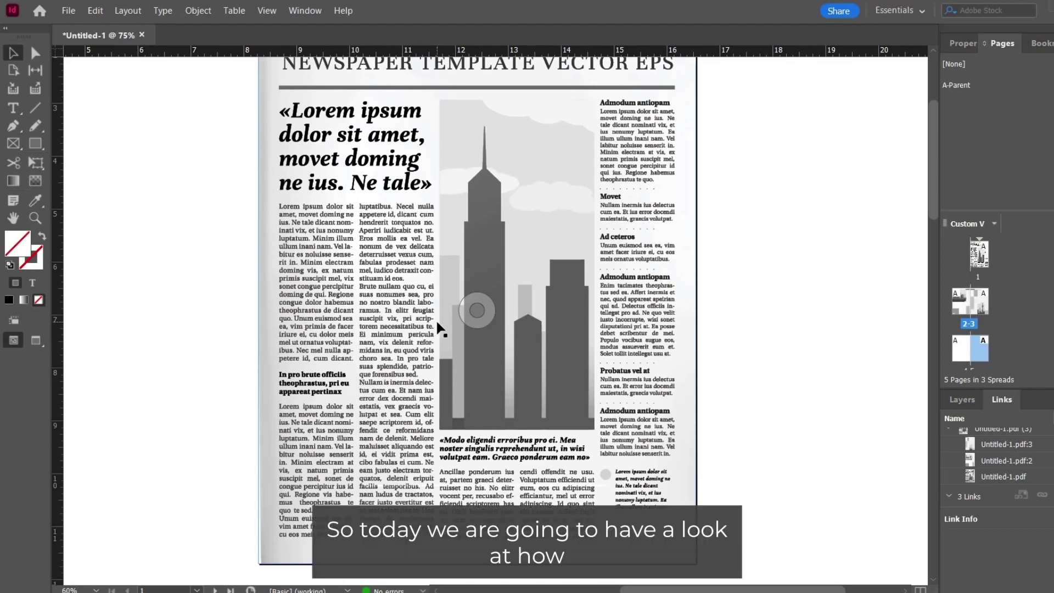
{"action": "scroll", "coordinate": [437, 324], "scroll_direction": "down", "scroll_amount": 2}
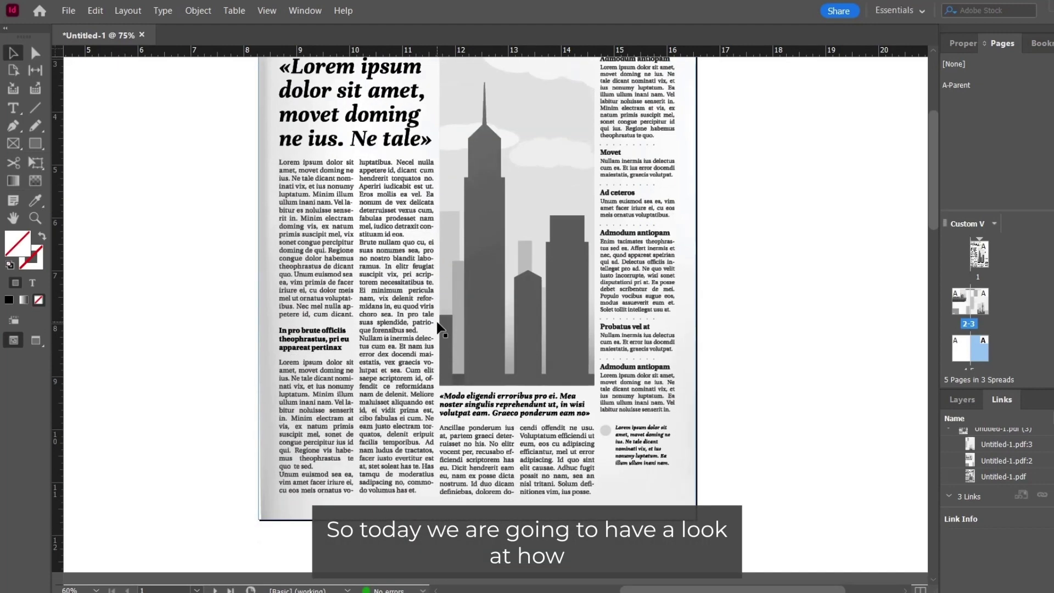
{"action": "scroll", "coordinate": [487, 320], "scroll_direction": "down", "scroll_amount": 1}
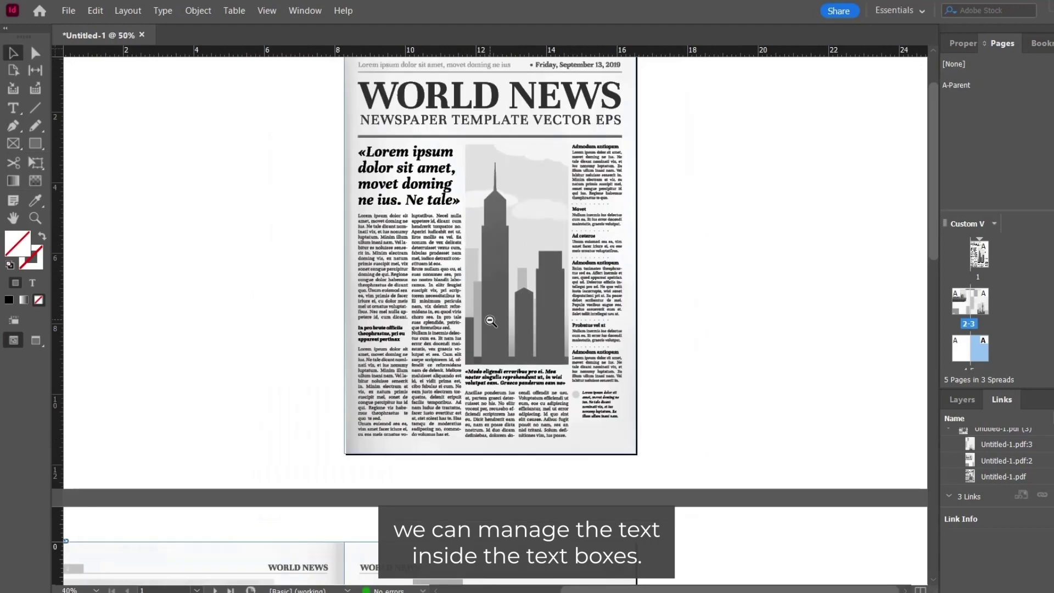
Draw a narrow, tall text frame on page 2, between the factory picture and the page's inner edge
{"action": "left_click_drag", "start_coordinate": [455, 452], "coordinate": [555, 271]}
{"action": "left_click_drag", "start_coordinate": [475, 428], "coordinate": [533, 285]}
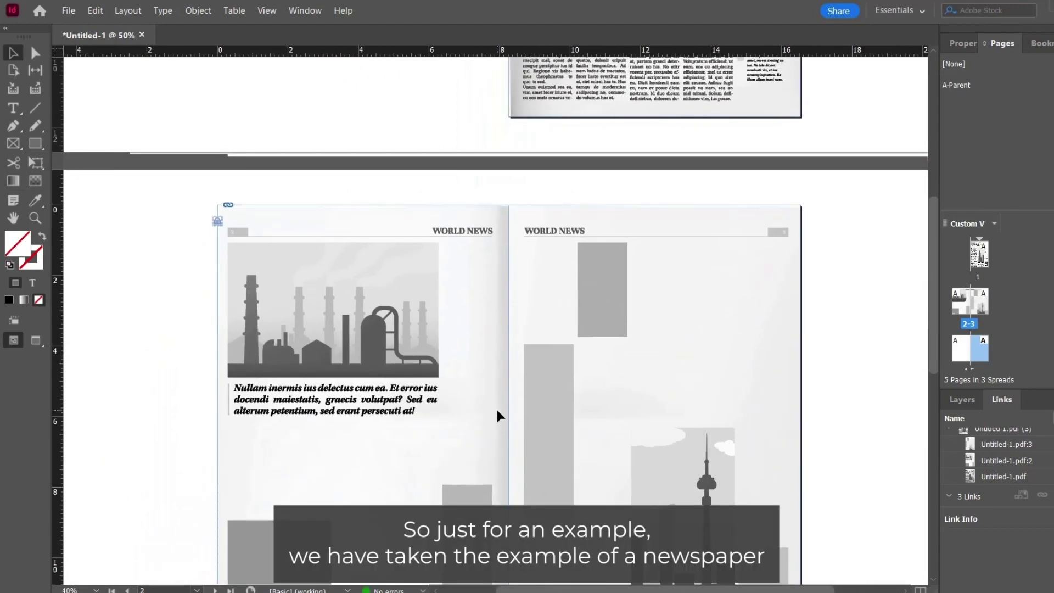
{"action": "left_click_drag", "start_coordinate": [501, 417], "coordinate": [508, 369]}
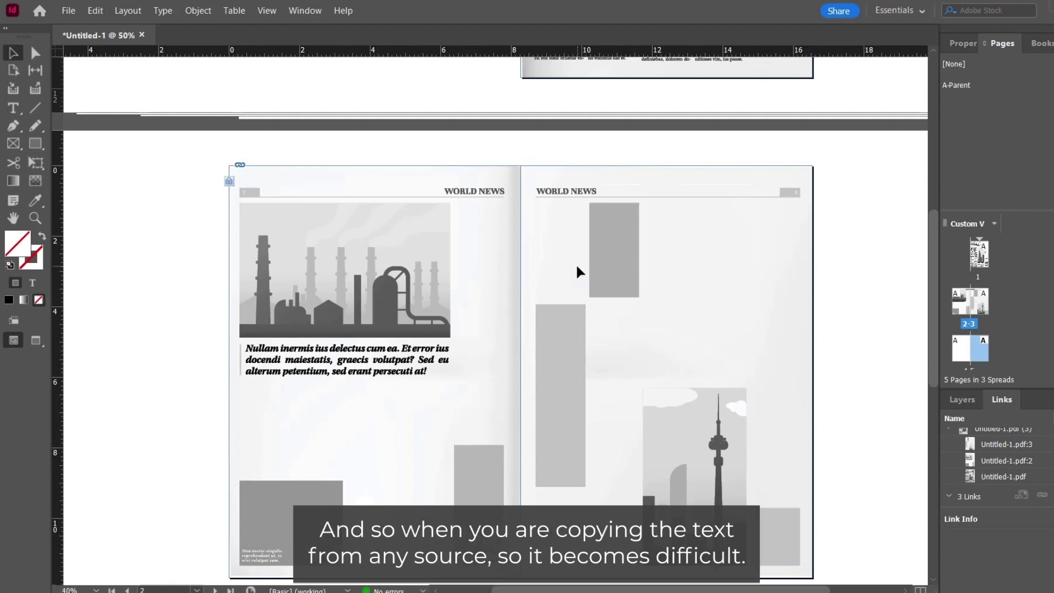
{"action": "scroll", "coordinate": [531, 378], "scroll_direction": "down", "scroll_amount": 1}
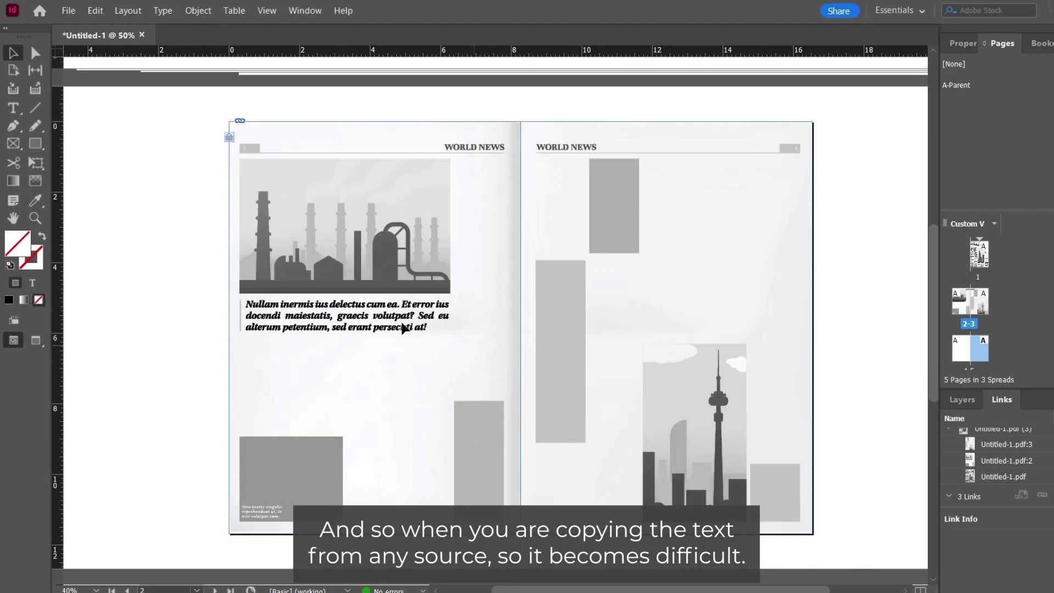
{"action": "left_click", "coordinate": [14, 110]}
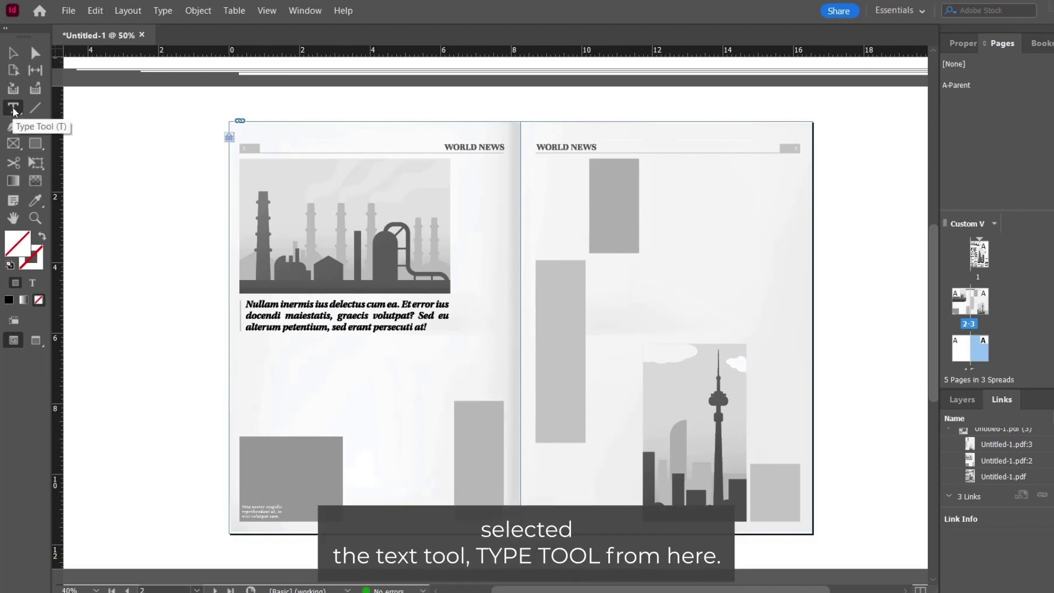
{"action": "left_click_drag", "start_coordinate": [453, 160], "coordinate": [504, 332]}
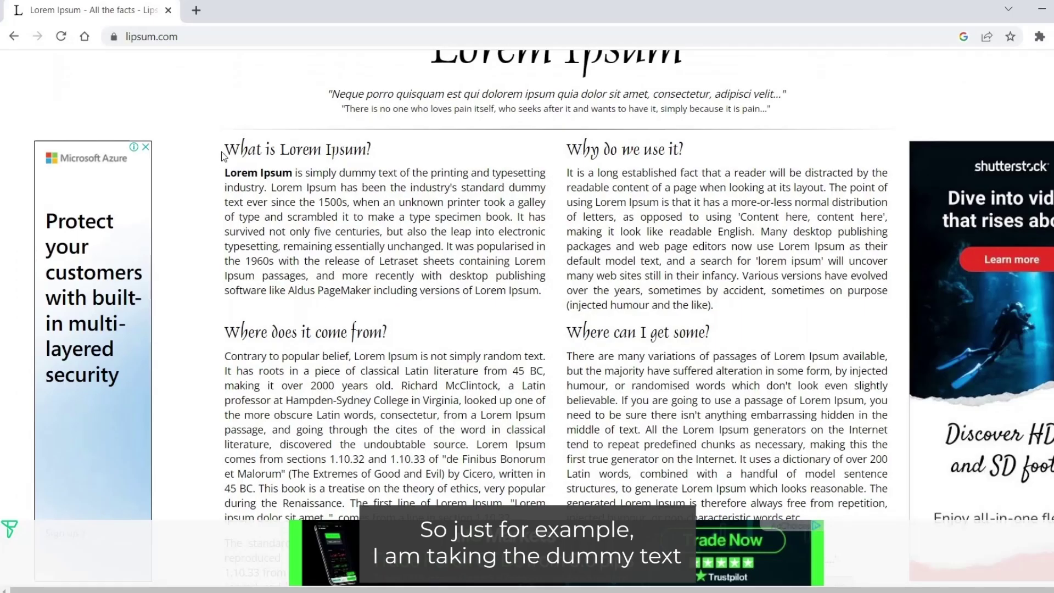
Copy the "What is Lorem Ipsum?" section from lipsum.com in the browser and paste it into the new text frame in InDesign
{"action": "left_click_drag", "start_coordinate": [229, 155], "coordinate": [548, 294]}
{"action": "left_click", "coordinate": [549, 294]}
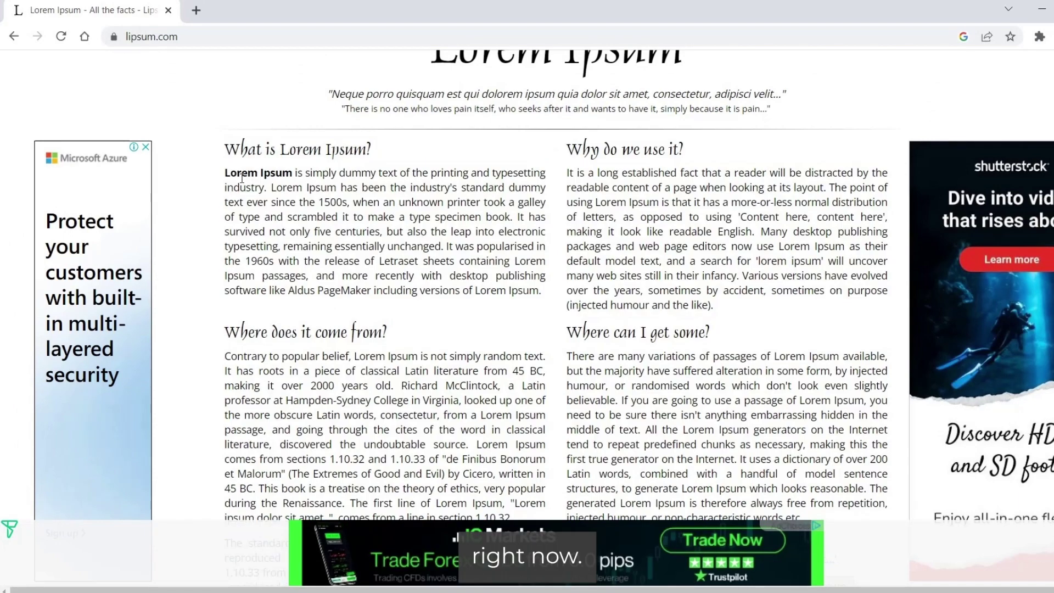
{"action": "left_click_drag", "start_coordinate": [226, 151], "coordinate": [542, 294]}
{"action": "key", "text": "ctrl+c"}
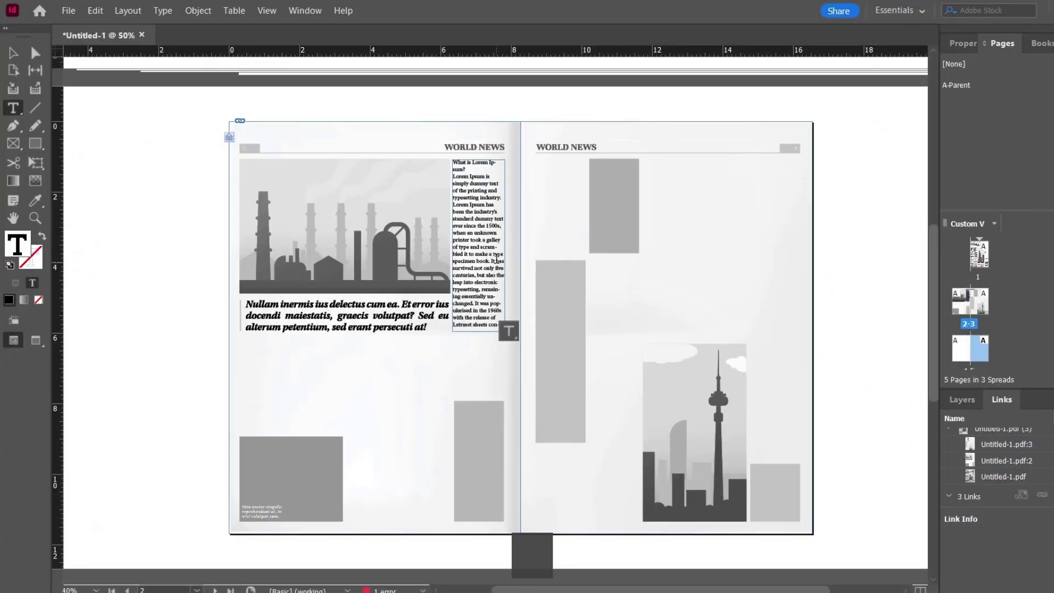
{"action": "left_click", "coordinate": [12, 53]}
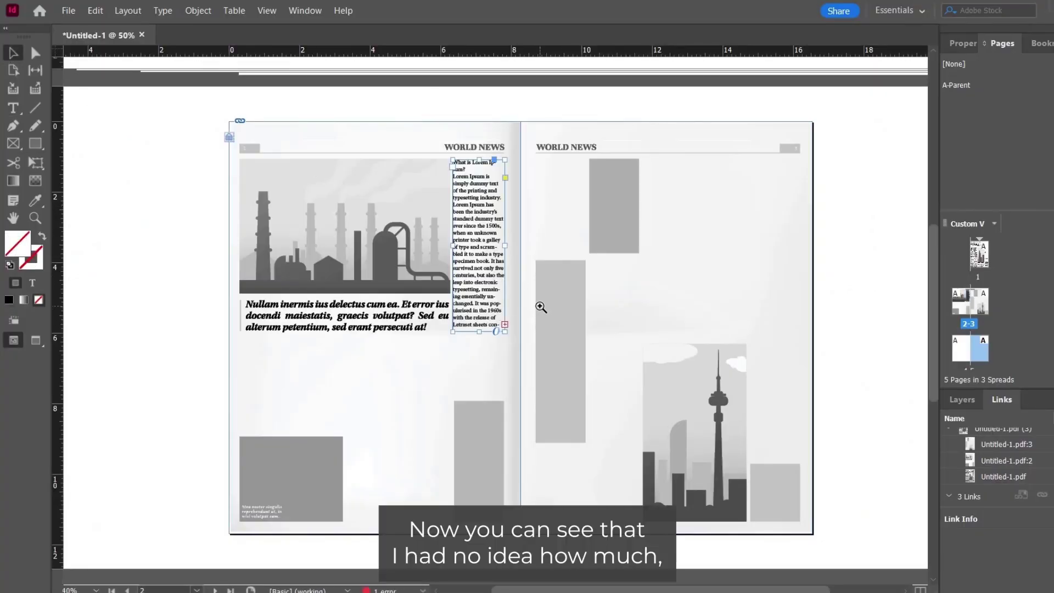
Justify the pasted text in the narrow frame, with its last line aligned left
{"action": "left_click", "coordinate": [541, 306], "text": "ctrl"}
{"action": "left_click_drag", "start_coordinate": [509, 226], "coordinate": [529, 224]}
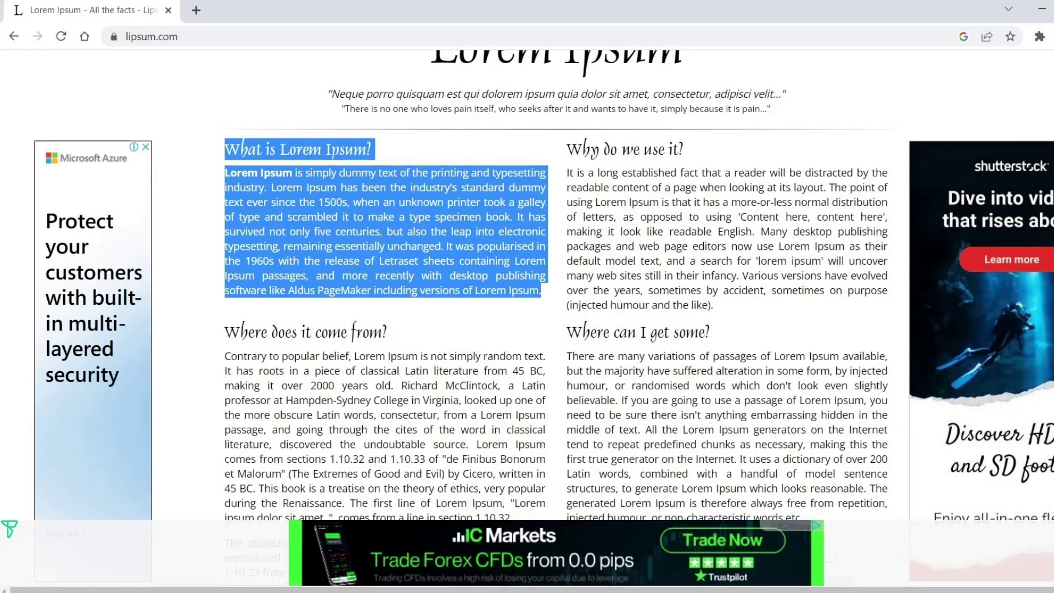
{"action": "left_click", "coordinate": [407, 249]}
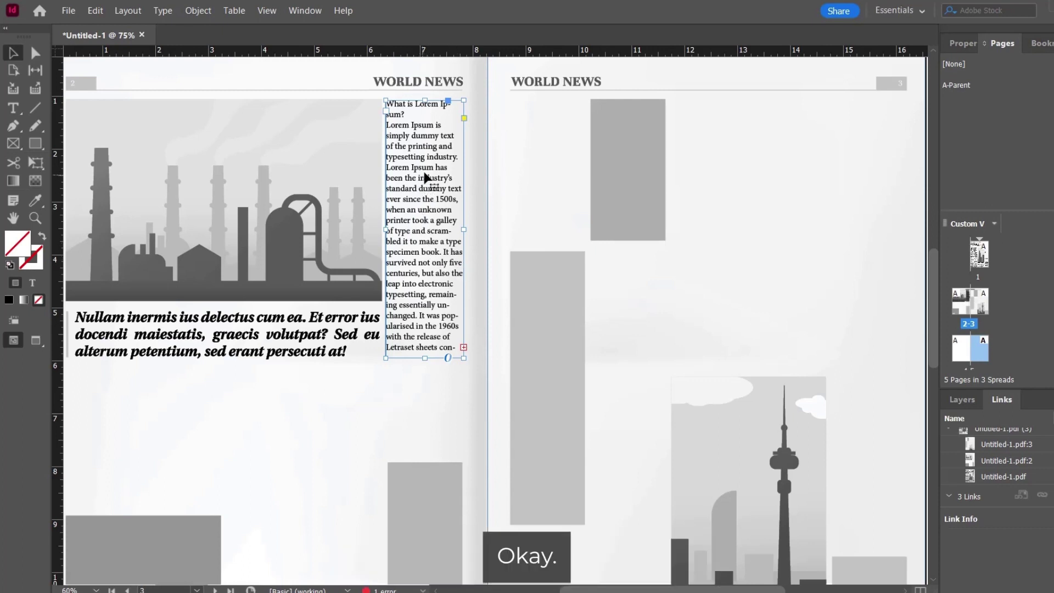
{"action": "left_click", "coordinate": [957, 43]}
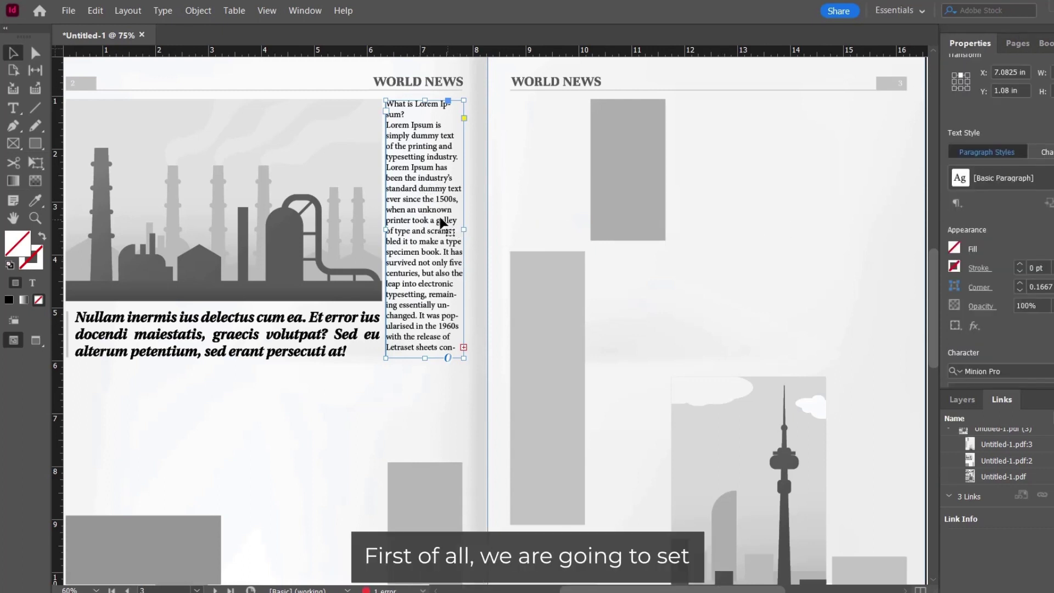
{"action": "scroll", "coordinate": [1046, 225], "scroll_direction": "down", "scroll_amount": 2}
{"action": "scroll", "coordinate": [1045, 247], "scroll_direction": "down", "scroll_amount": 5}
{"action": "left_click", "coordinate": [1011, 258]}
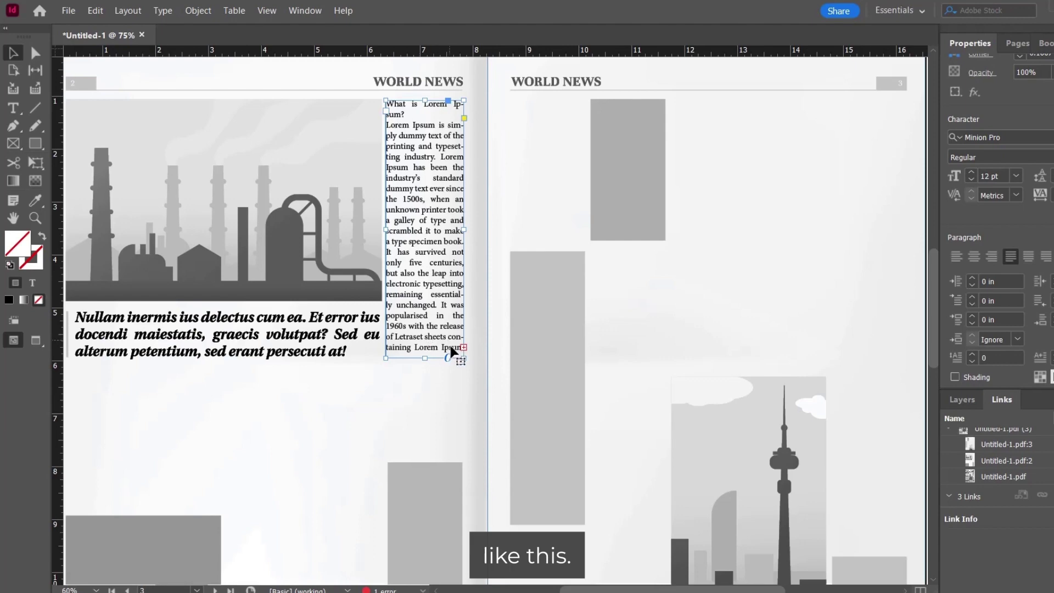
Thread the narrow frame's overset text into a new frame below the bold caption, above the dark grey box on page 2
{"action": "left_click_drag", "start_coordinate": [386, 359], "coordinate": [544, 292]}
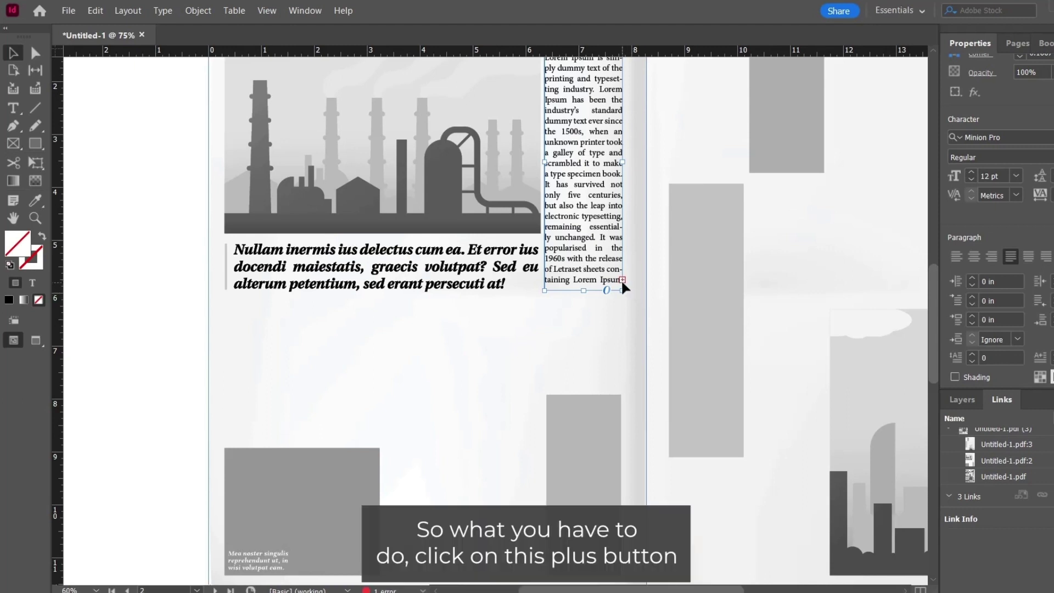
{"action": "left_click", "coordinate": [621, 278]}
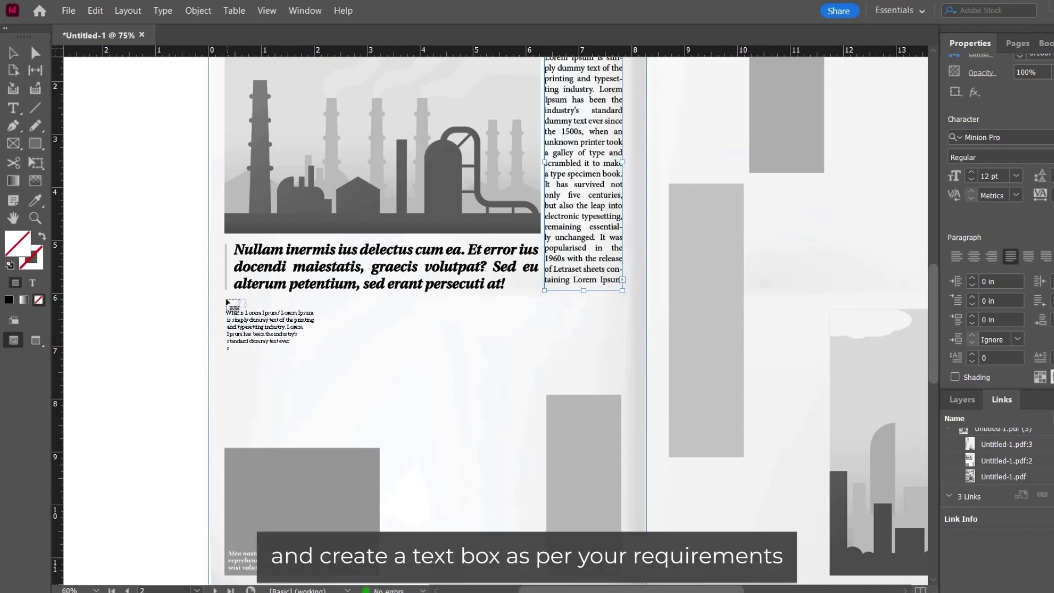
{"action": "left_click_drag", "start_coordinate": [225, 297], "coordinate": [378, 439]}
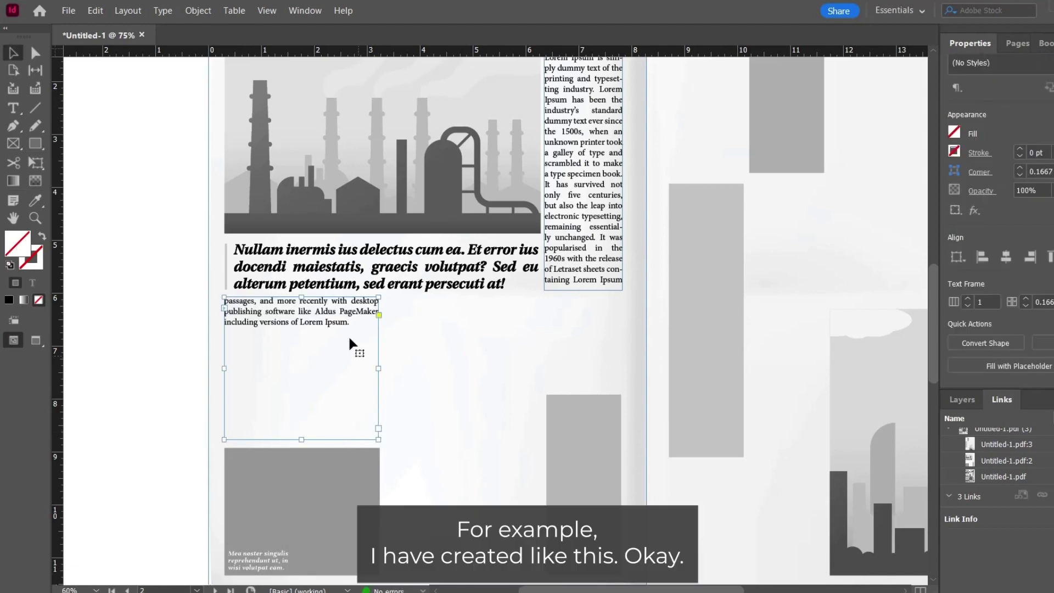
{"action": "scroll", "coordinate": [609, 189], "scroll_direction": "up", "scroll_amount": 2}
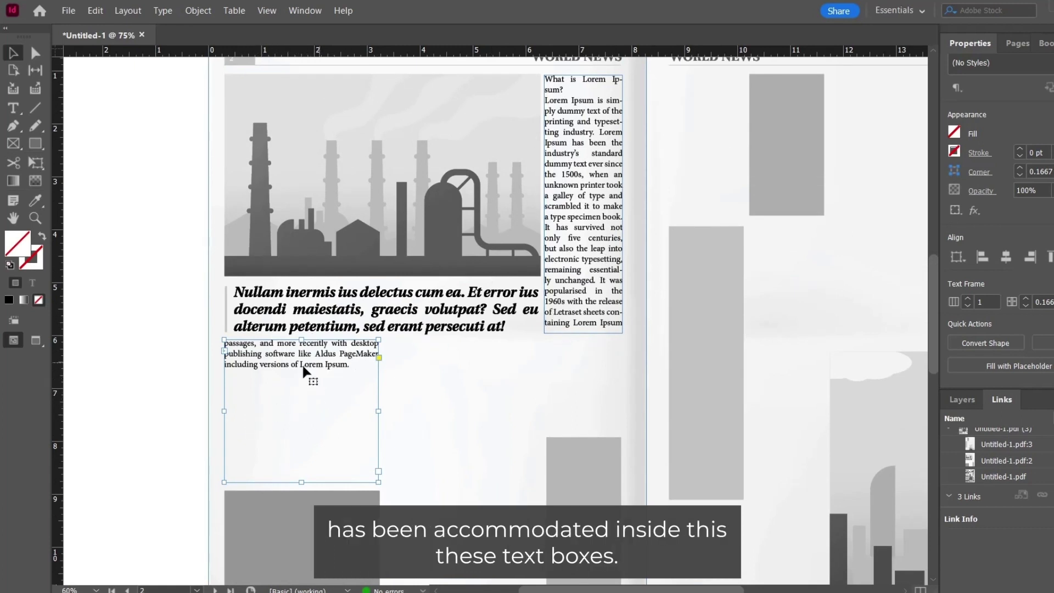
{"action": "left_click", "coordinate": [568, 316]}
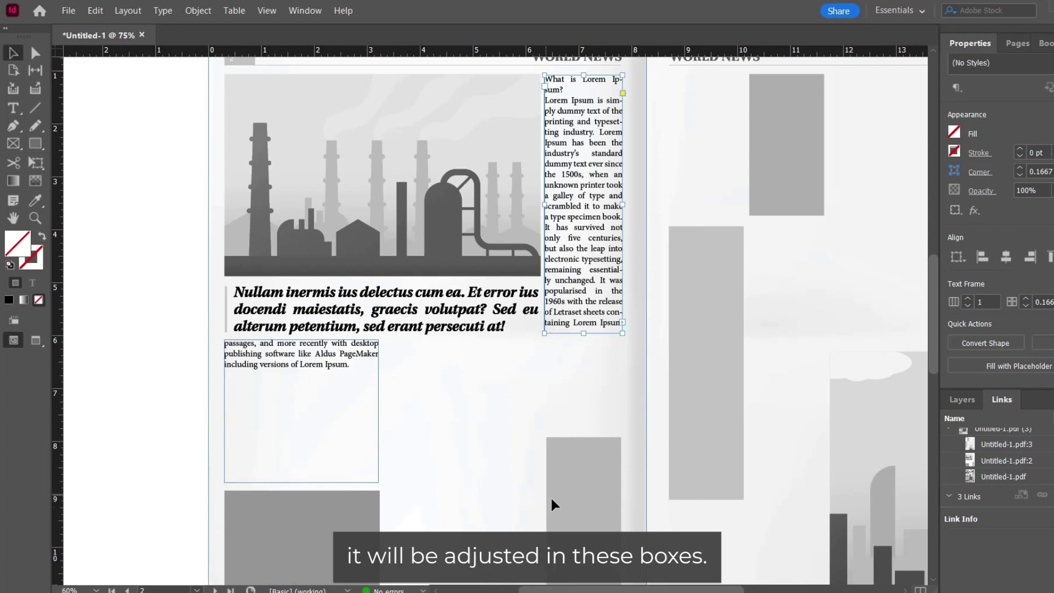
Copy "What is Lorem Ipsum?" and "Why do we use it?" from lipsum.com in the browser, then replace the threaded story's text with them in InDesign
{"action": "left_click", "coordinate": [652, 592]}
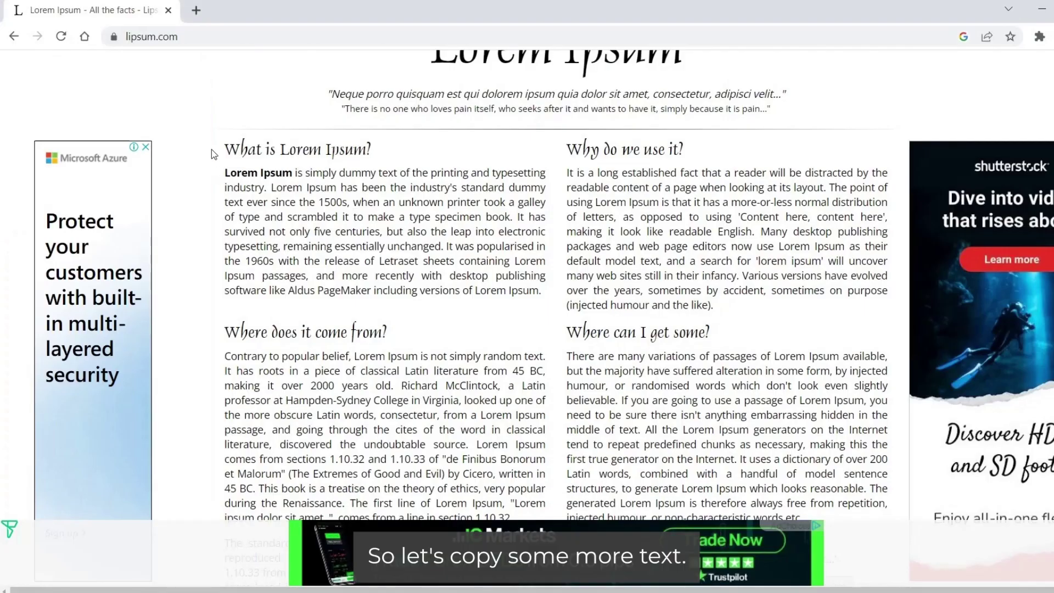
{"action": "left_click_drag", "start_coordinate": [226, 152], "coordinate": [709, 304]}
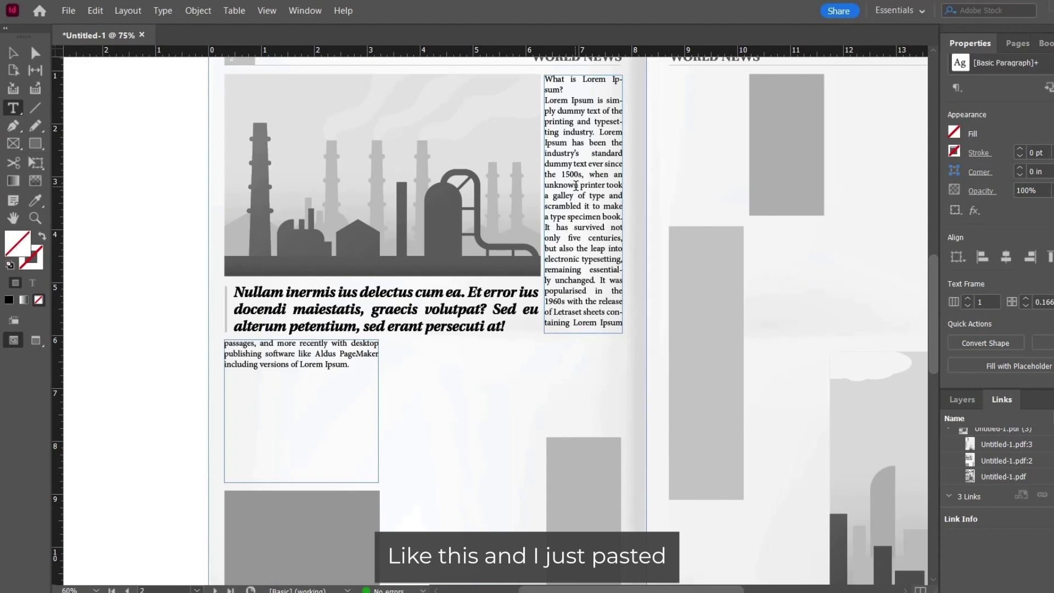
{"action": "left_click", "coordinate": [576, 186]}
{"action": "key", "text": "ctrl+a"}
{"action": "key", "text": "ctrl+v"}
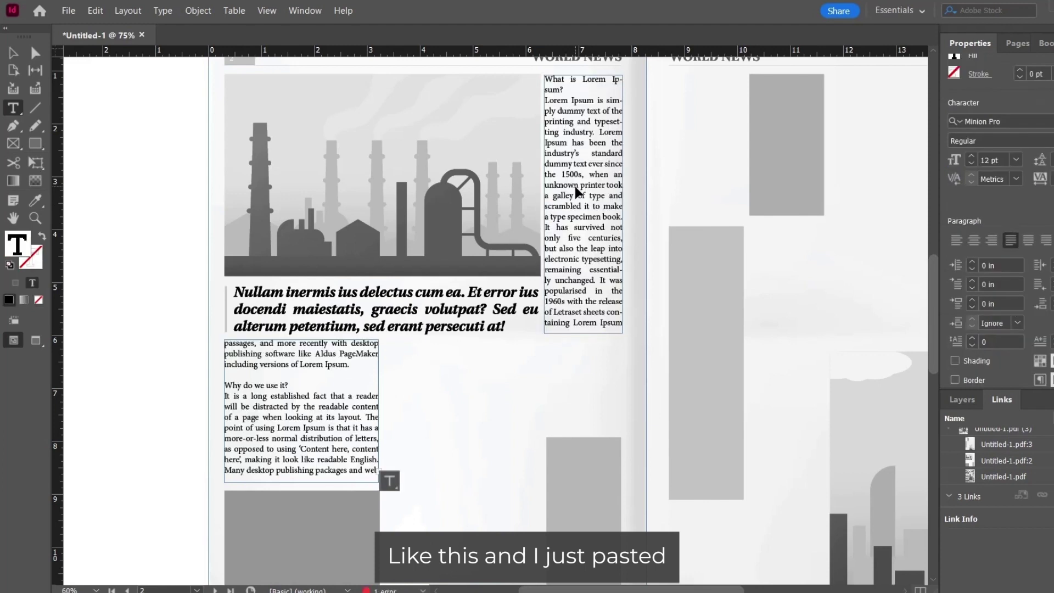
{"action": "key", "text": "Escape"}
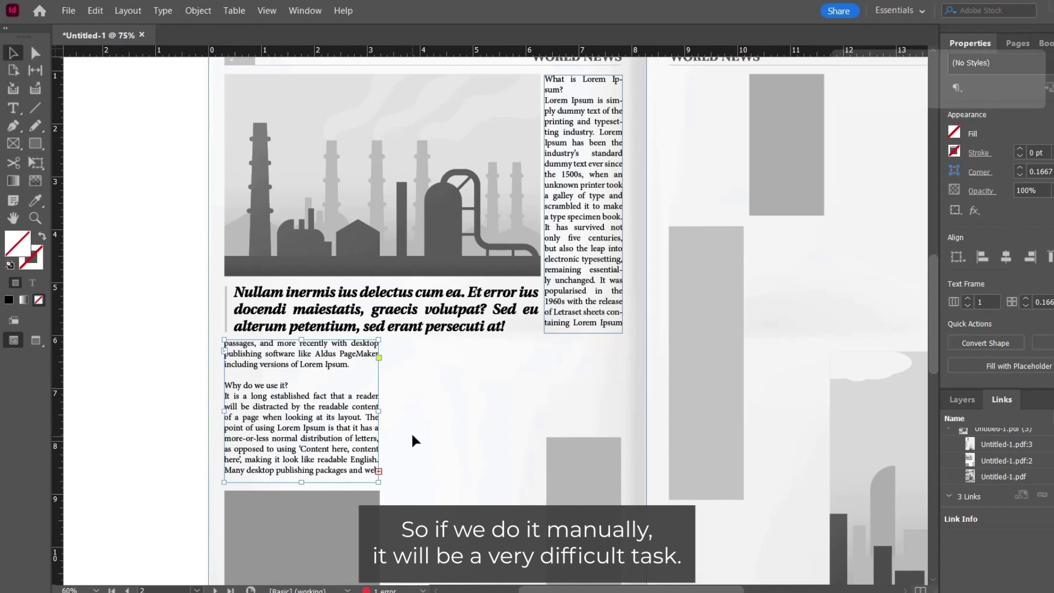
Thread the overset text of the frame below the caption into a tall new frame beside it, reaching down to the bottom of the grey boxes
{"action": "left_click_drag", "start_coordinate": [515, 461], "coordinate": [507, 347]}
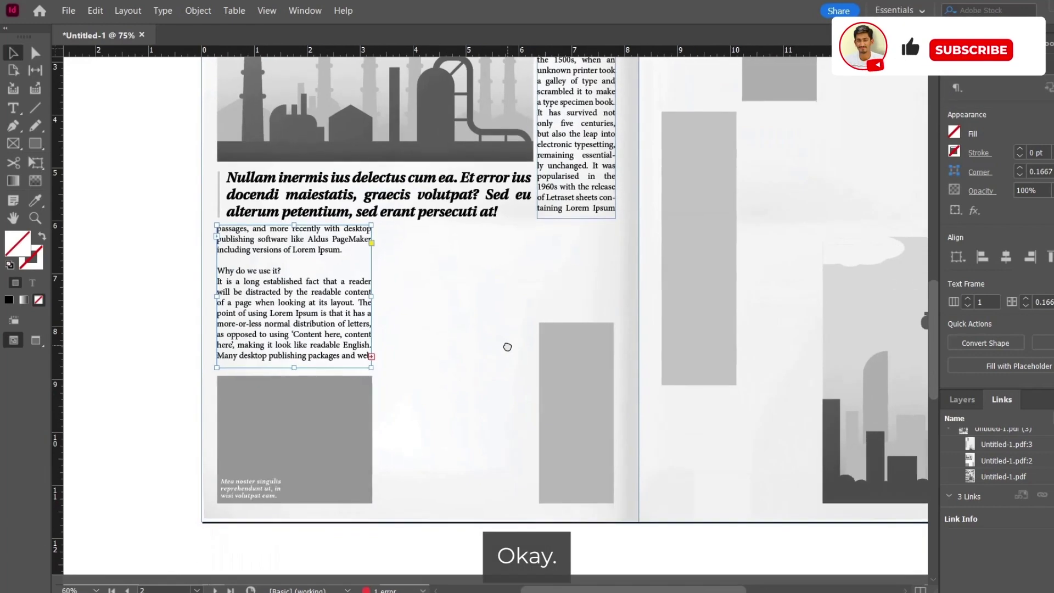
{"action": "left_click", "coordinate": [372, 356]}
{"action": "left_click_drag", "start_coordinate": [376, 225], "coordinate": [529, 501]}
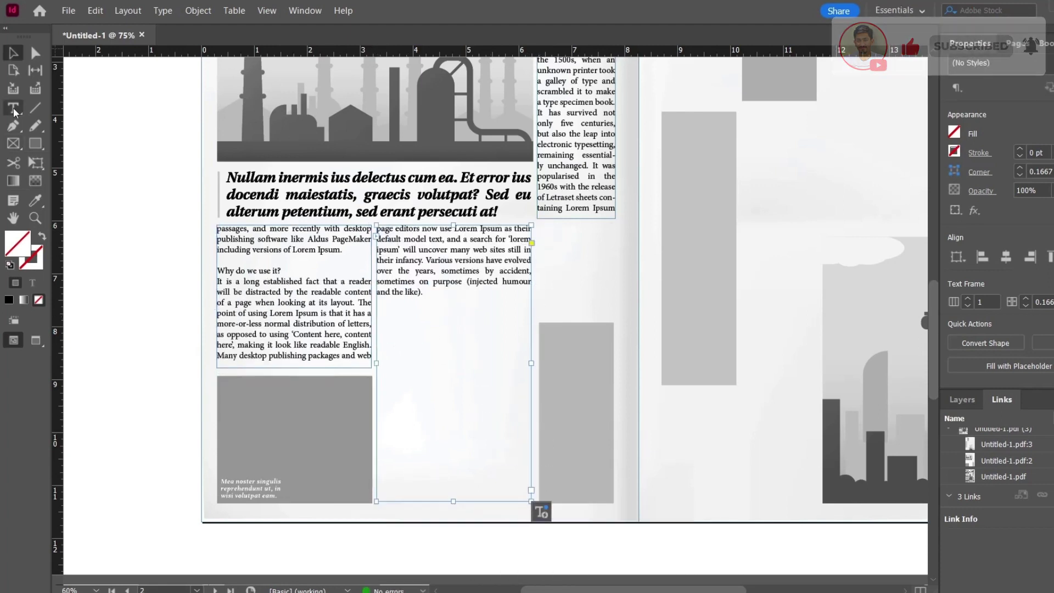
Copy the lipsum.com text from "What is Lorem Ipsum?" through "Where can I get some?" in the browser, then replace the threaded story with it in InDesign
{"action": "key", "text": "t"}
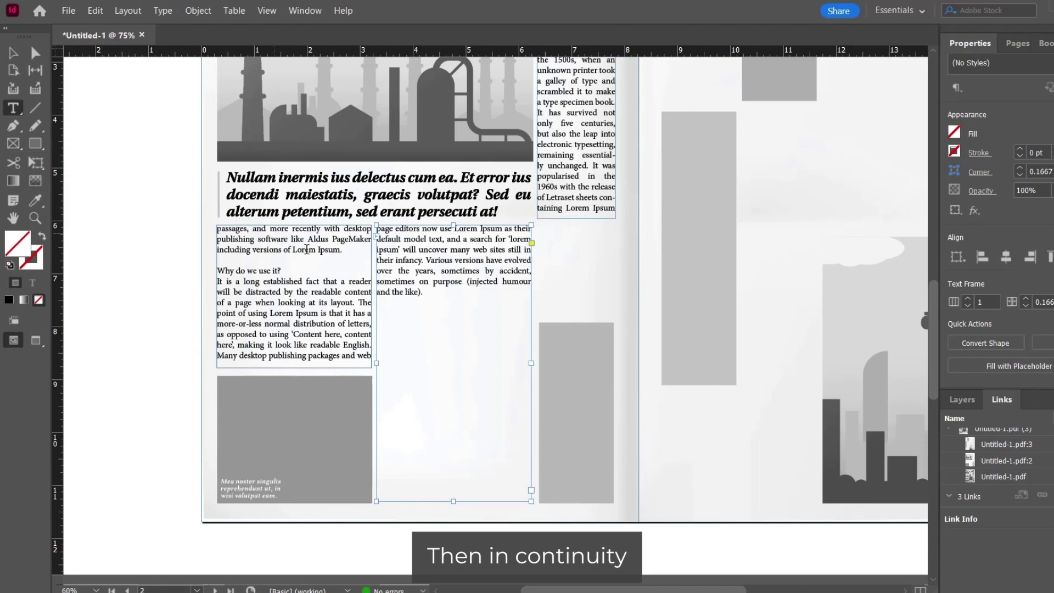
{"action": "key", "text": "alt+Tab"}
{"action": "left_click_drag", "start_coordinate": [226, 148], "coordinate": [822, 446]}
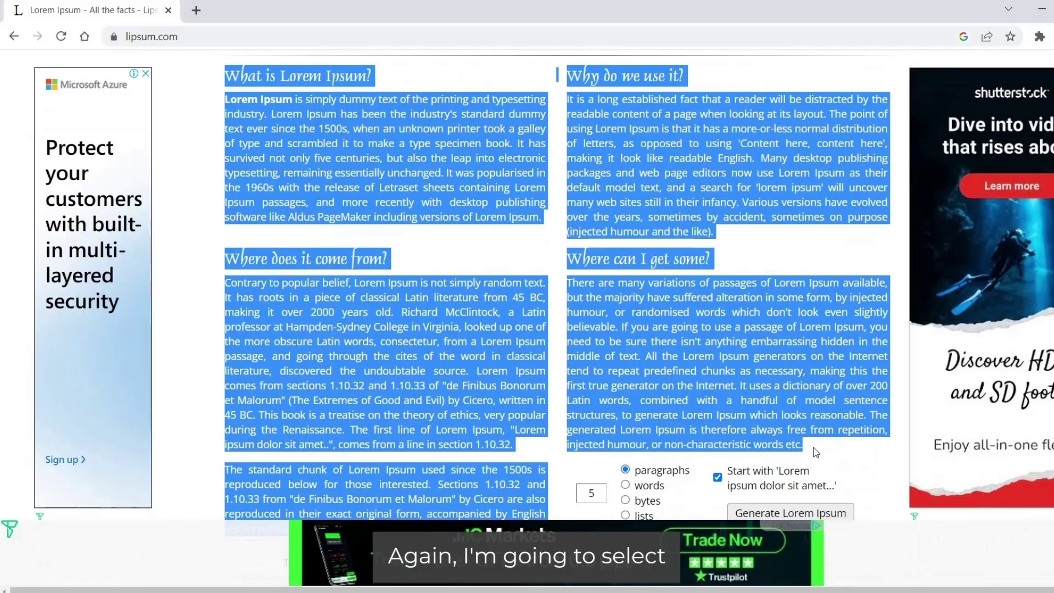
{"action": "key", "text": "ctrl+c"}
{"action": "key", "text": "alt+Tab"}
{"action": "left_click", "coordinate": [589, 132]}
{"action": "key", "text": "ctrl+a"}
{"action": "key", "text": "ctrl+v"}
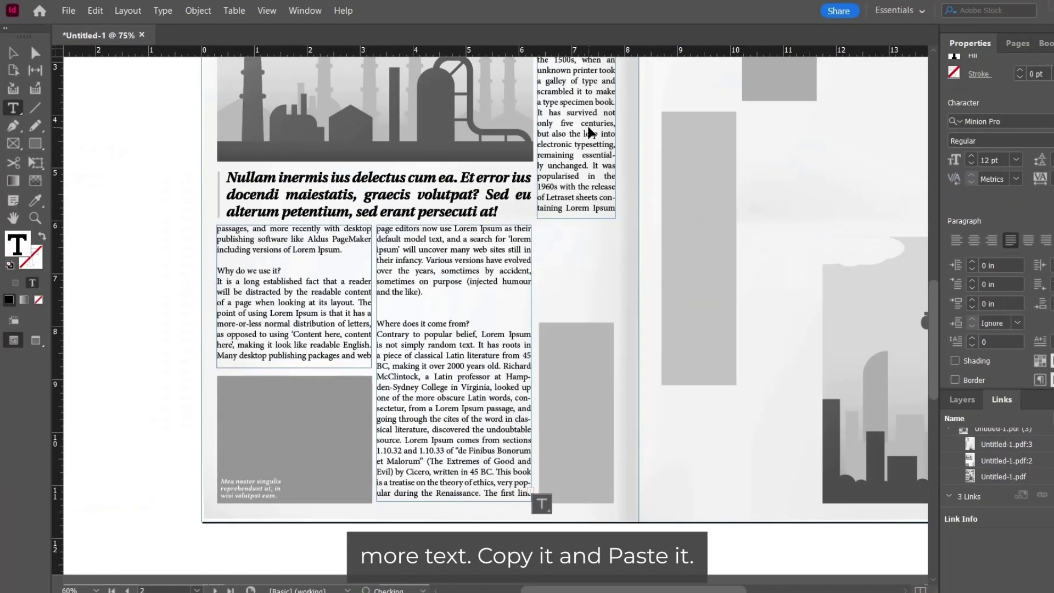
Thread the overset text of the tall middle frame on page 2 into a new frame above the narrow grey box in the last column
{"action": "left_click", "coordinate": [13, 53]}
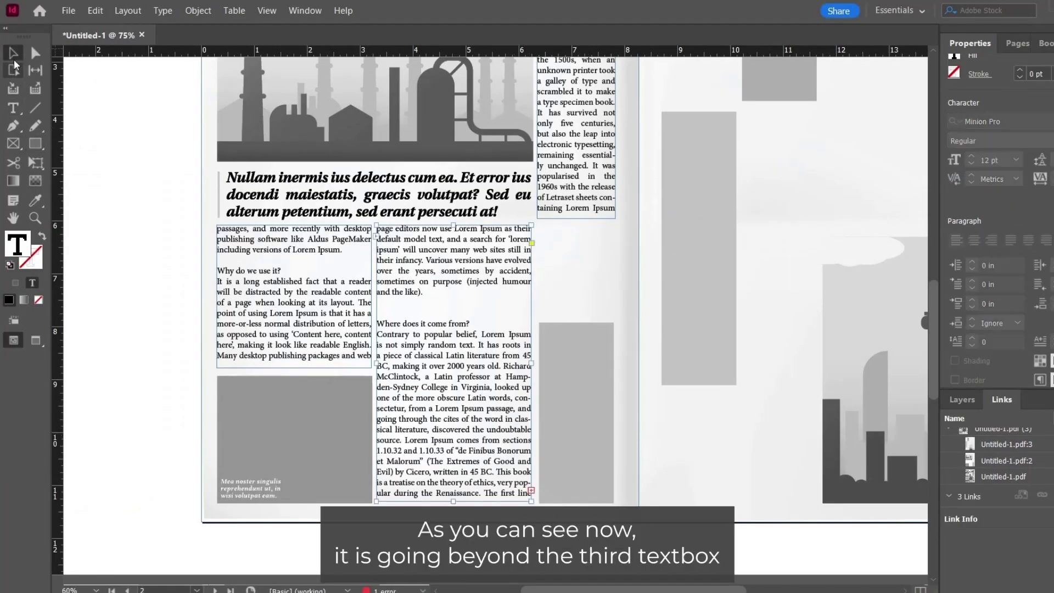
{"action": "left_click", "coordinate": [531, 490]}
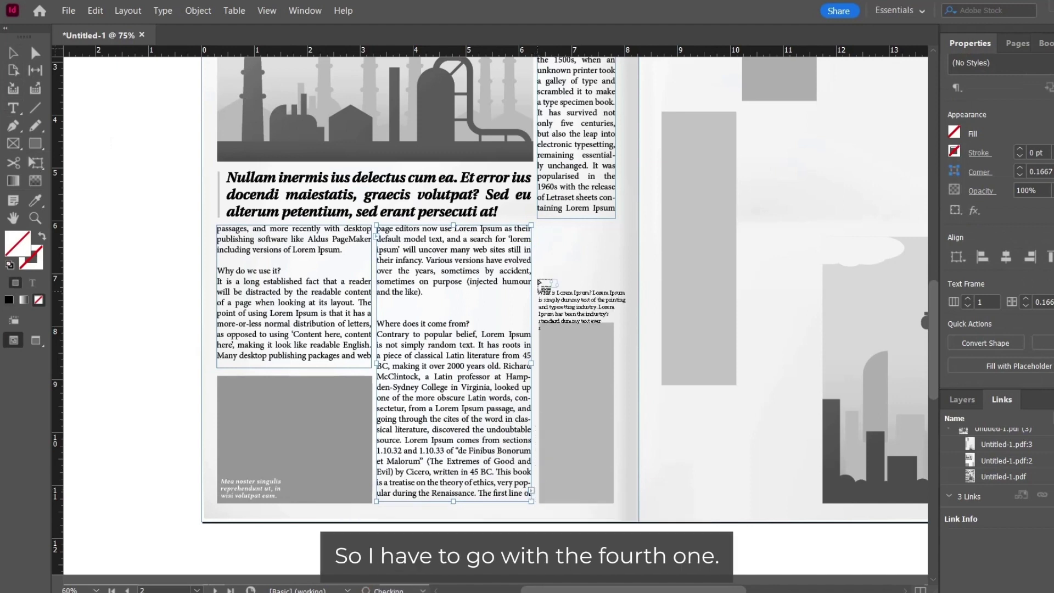
{"action": "left_click_drag", "start_coordinate": [537, 225], "coordinate": [615, 315]}
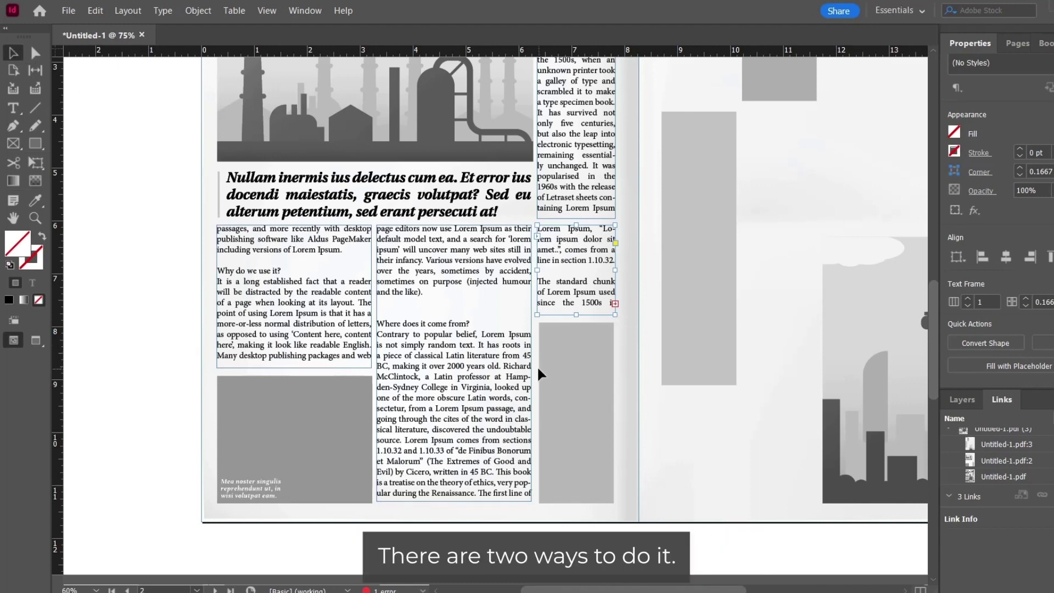
Draw an empty text frame on page 3 in the first column, above the tall grey box and matching the darker box's height beside it
{"action": "scroll", "coordinate": [491, 364], "scroll_direction": "up", "scroll_amount": 1}
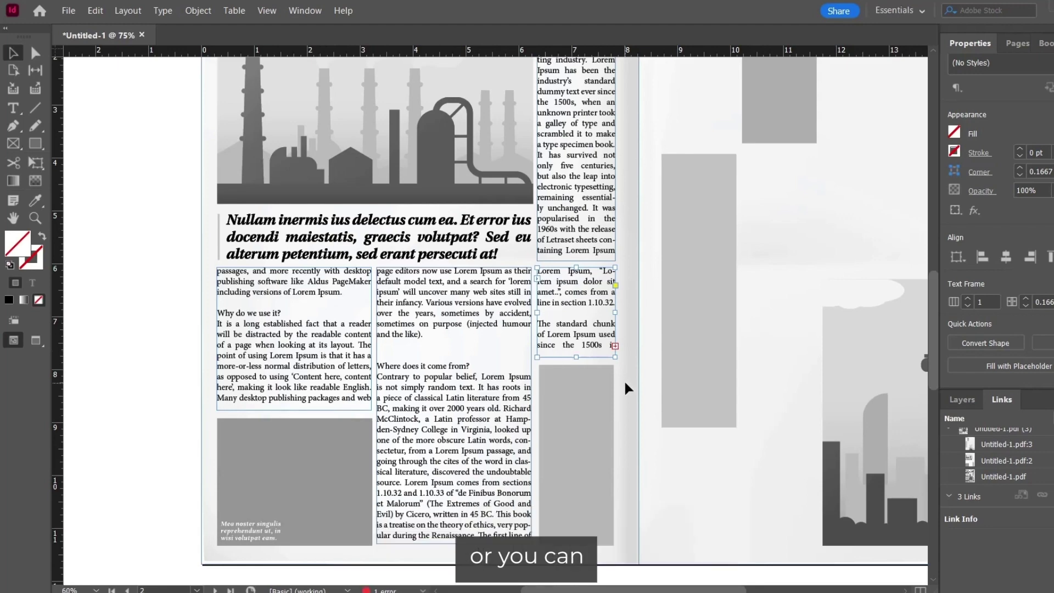
{"action": "scroll", "coordinate": [668, 373], "scroll_direction": "down", "scroll_amount": 3}
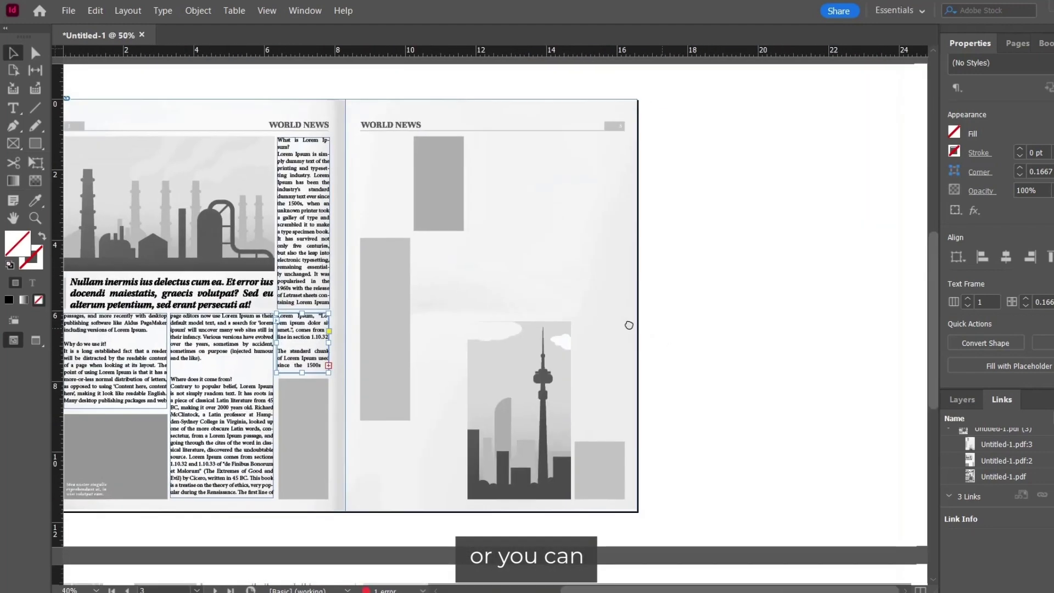
{"action": "left_click_drag", "start_coordinate": [628, 325], "coordinate": [687, 306]}
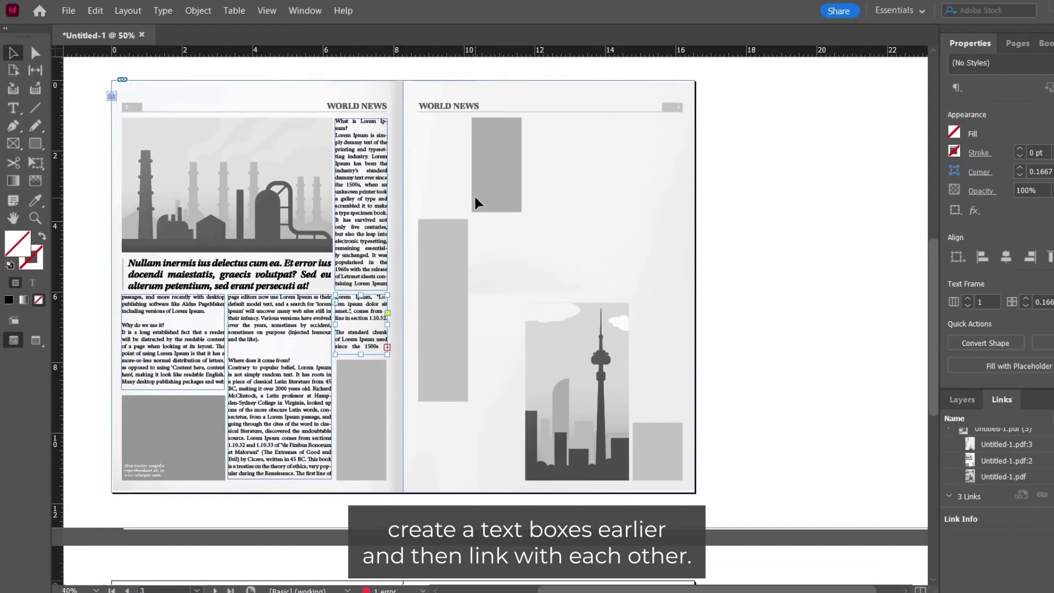
{"action": "left_click", "coordinate": [301, 399]}
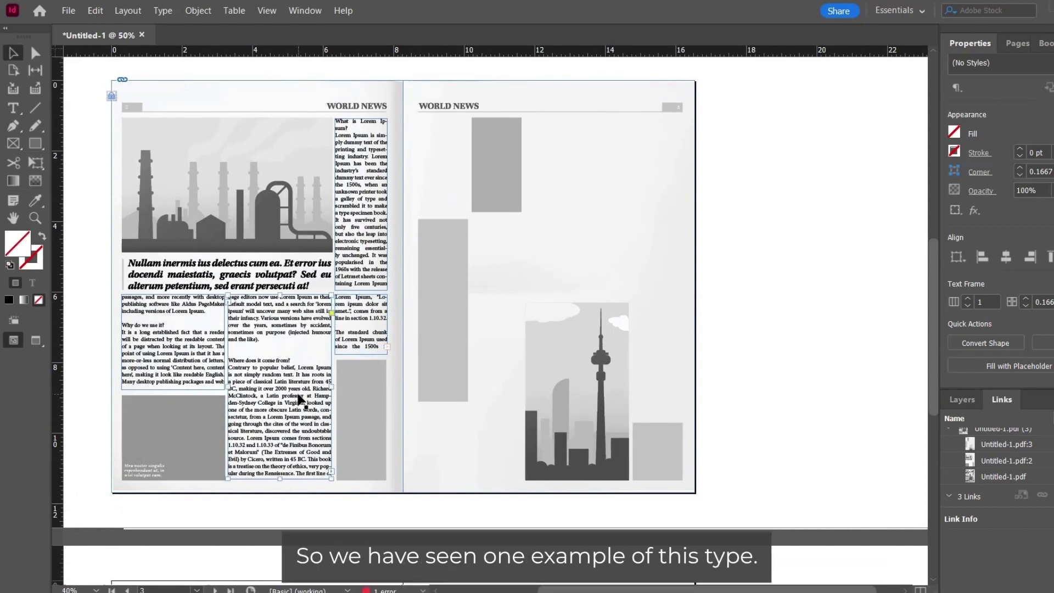
{"action": "left_click", "coordinate": [353, 330]}
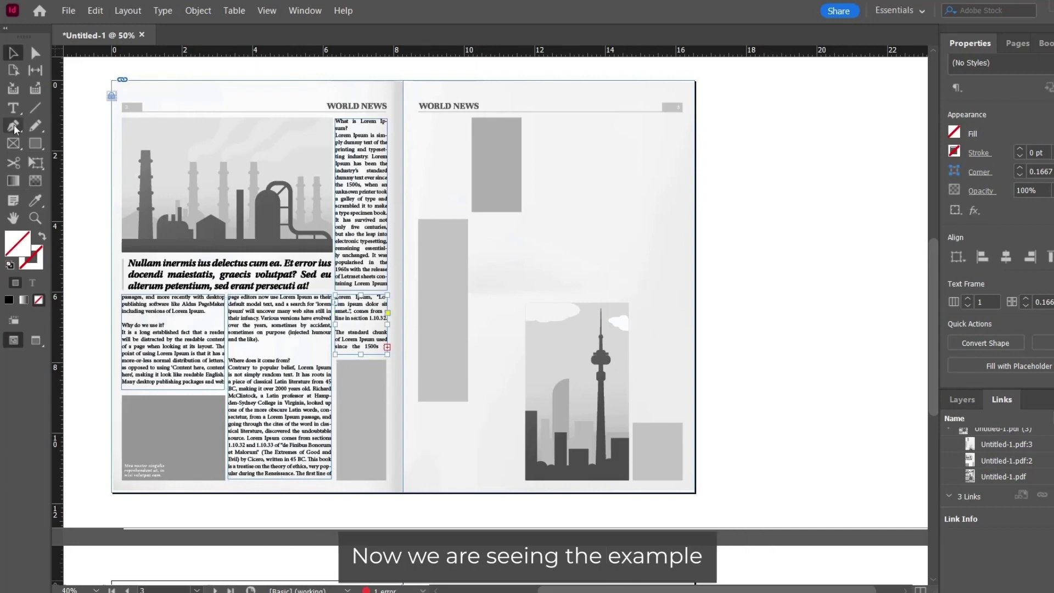
{"action": "left_click", "coordinate": [13, 108]}
{"action": "scroll", "coordinate": [490, 233], "scroll_direction": "up", "scroll_amount": 1}
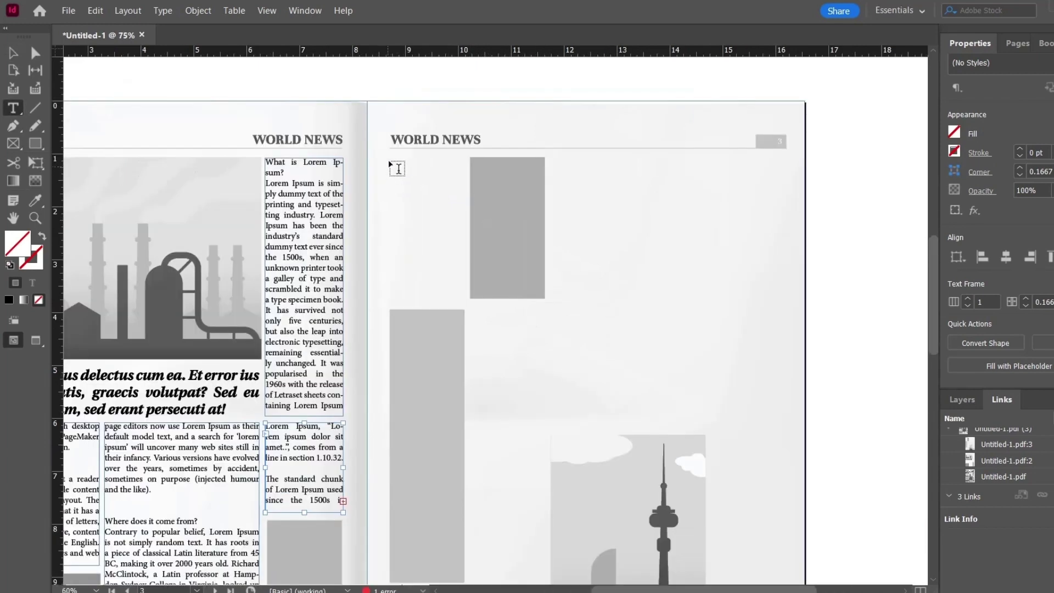
{"action": "left_click_drag", "start_coordinate": [387, 159], "coordinate": [462, 300]}
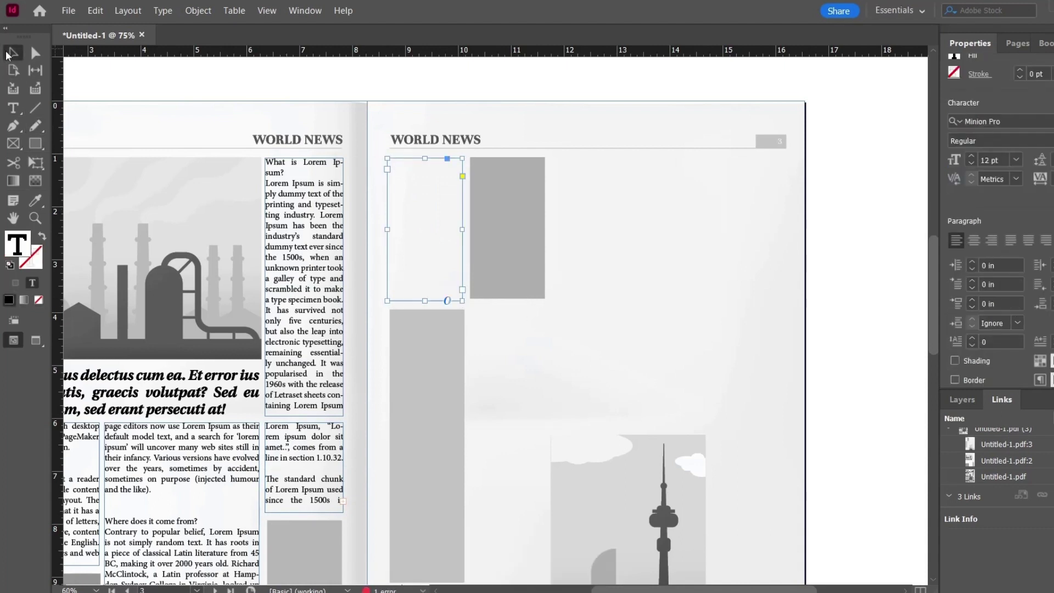
{"action": "key", "text": "Escape"}
Copy the empty frame below page 3's darker grey box and below the tall grey box, fitting both to the lower edge of the images
{"action": "left_click_drag", "start_coordinate": [461, 208], "coordinate": [546, 360]}
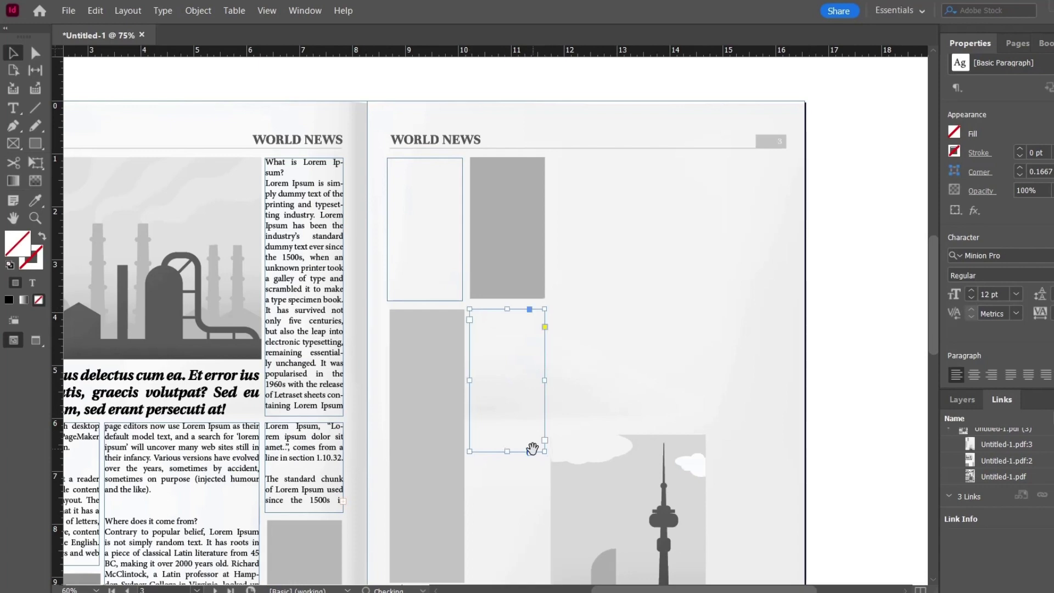
{"action": "scroll", "coordinate": [532, 447], "scroll_direction": "down", "scroll_amount": 4}
{"action": "left_click_drag", "start_coordinate": [488, 226], "coordinate": [519, 469]}
{"action": "left_click", "coordinate": [496, 267], "text": "ctrl+alt"}
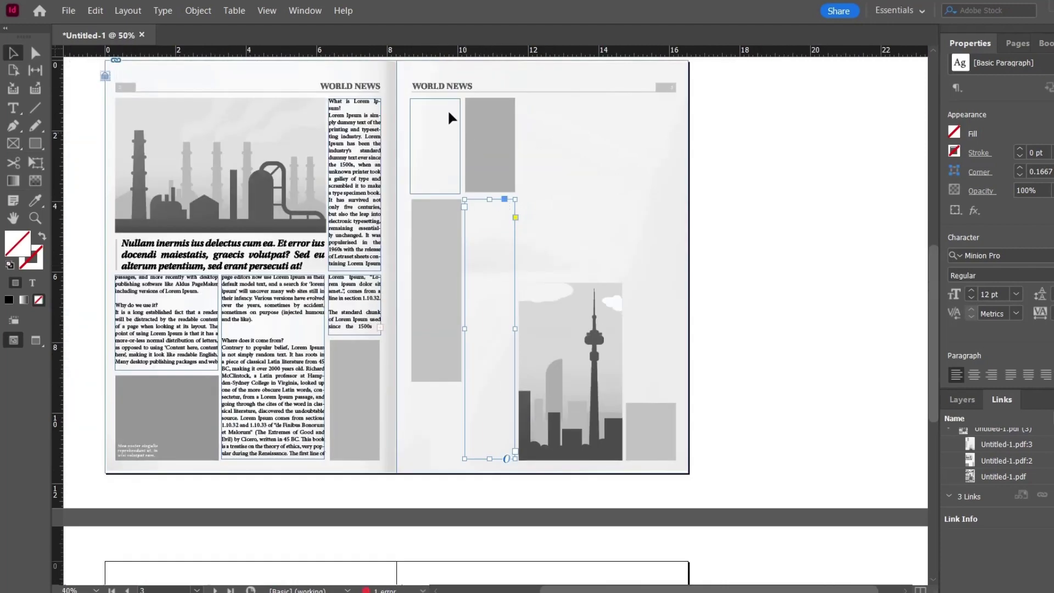
{"action": "left_click_drag", "start_coordinate": [442, 104], "coordinate": [439, 392]}
{"action": "left_click_drag", "start_coordinate": [437, 481], "coordinate": [439, 458]}
Add a wide empty frame copy above the skyline image and a tall narrow copy above the small grey box in page 3's last column
{"action": "left_click", "coordinate": [482, 253]}
{"action": "left_click_drag", "start_coordinate": [461, 172], "coordinate": [618, 275]}
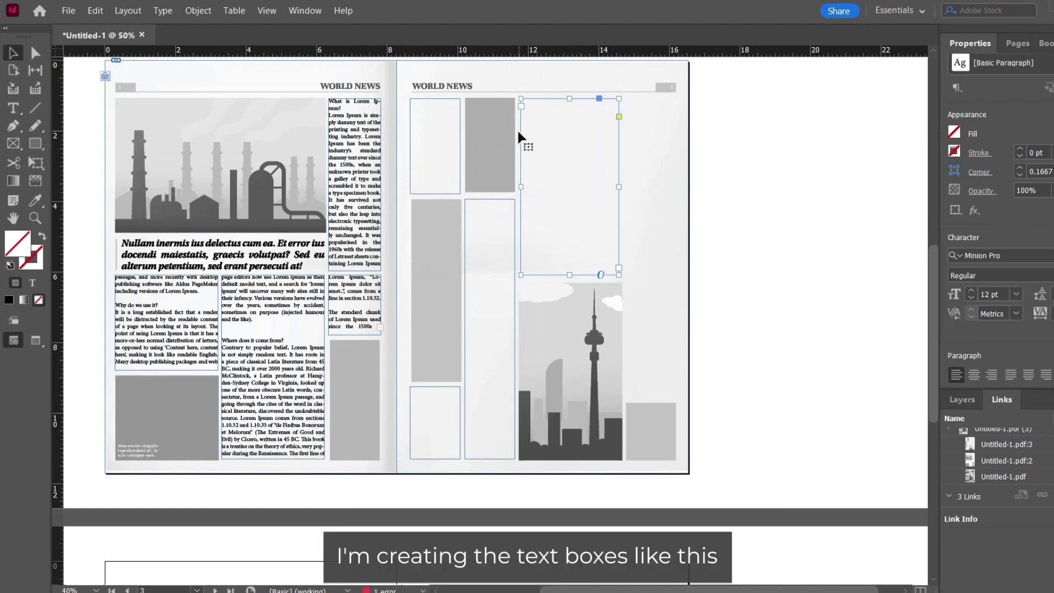
{"action": "left_click_drag", "start_coordinate": [520, 139], "coordinate": [627, 146]}
{"action": "left_click_drag", "start_coordinate": [722, 187], "coordinate": [676, 191]}
{"action": "left_click_drag", "start_coordinate": [650, 275], "coordinate": [654, 403]}
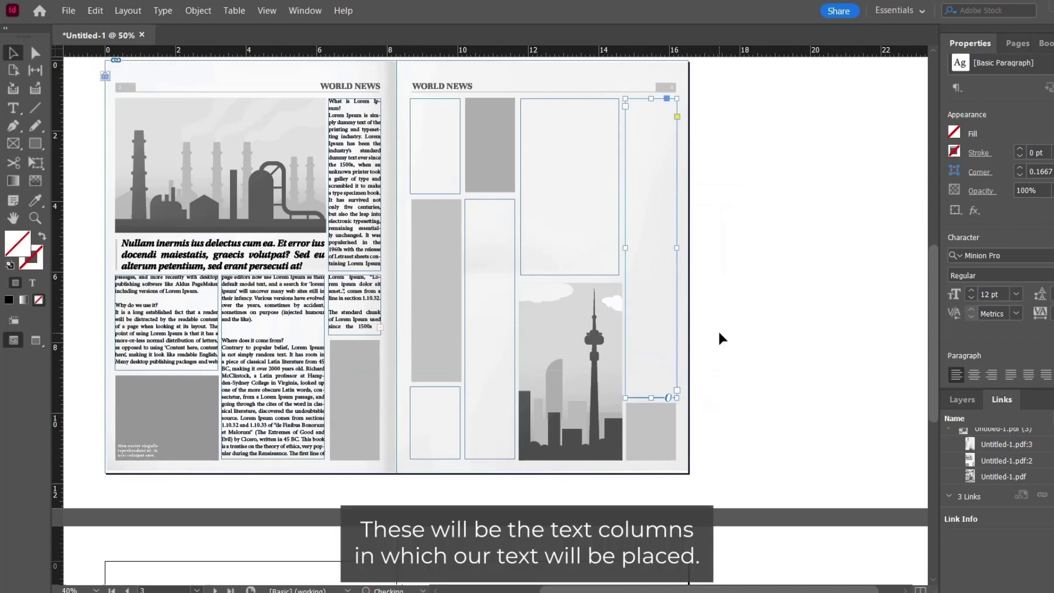
{"action": "left_click", "coordinate": [720, 337]}
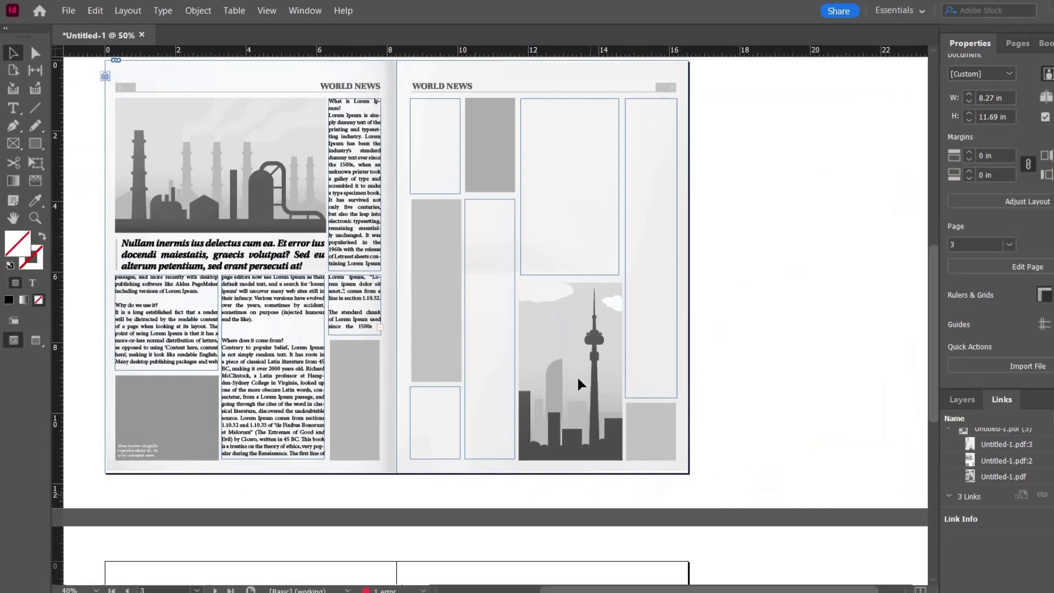
Paste the copied Lorem Ipsum text into the first empty frame under the WORLD NEWS heading on page 3
{"action": "left_click", "coordinate": [429, 128]}
{"action": "key", "text": "t"}
{"action": "left_click", "coordinate": [418, 106]}
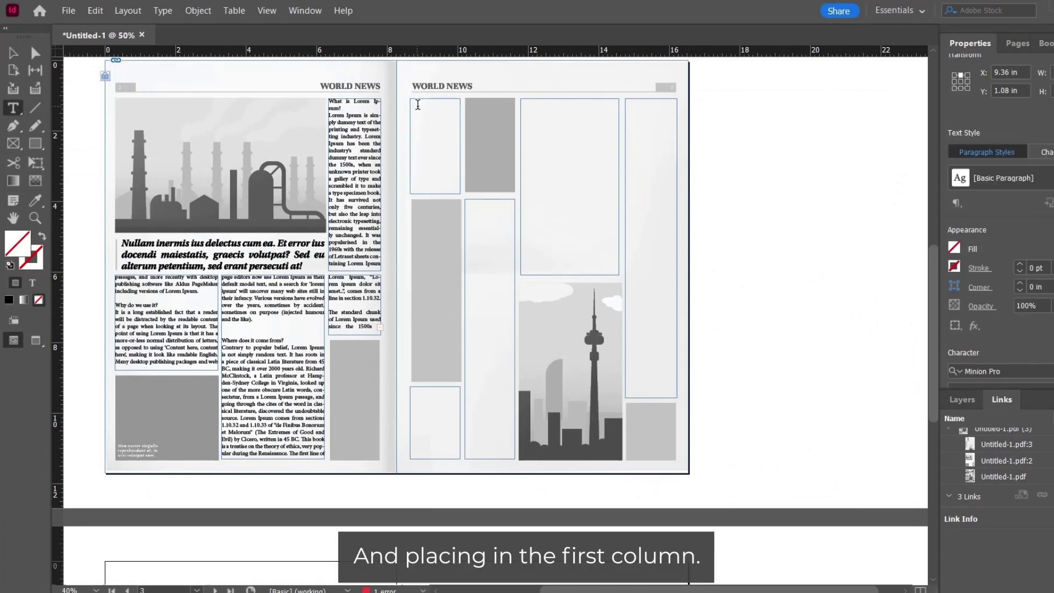
{"action": "key", "text": "ctrl+v"}
{"action": "left_click", "coordinate": [13, 53]}
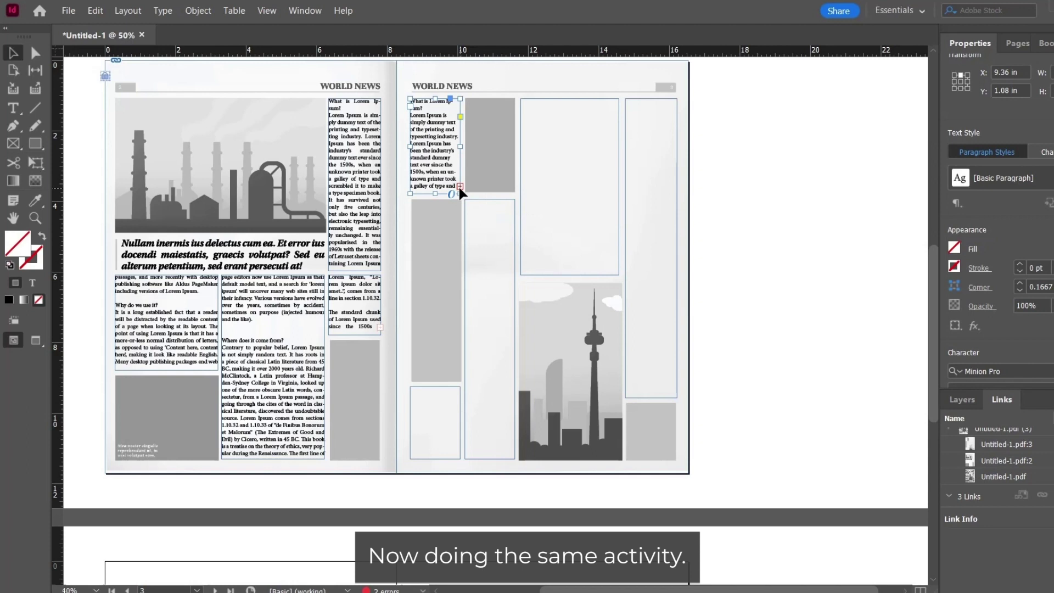
Thread page 3's first frame into the short frame below the tall grey box, and that one into the tall second-column frame
{"action": "left_click", "coordinate": [460, 186]}
{"action": "left_click", "coordinate": [424, 399]}
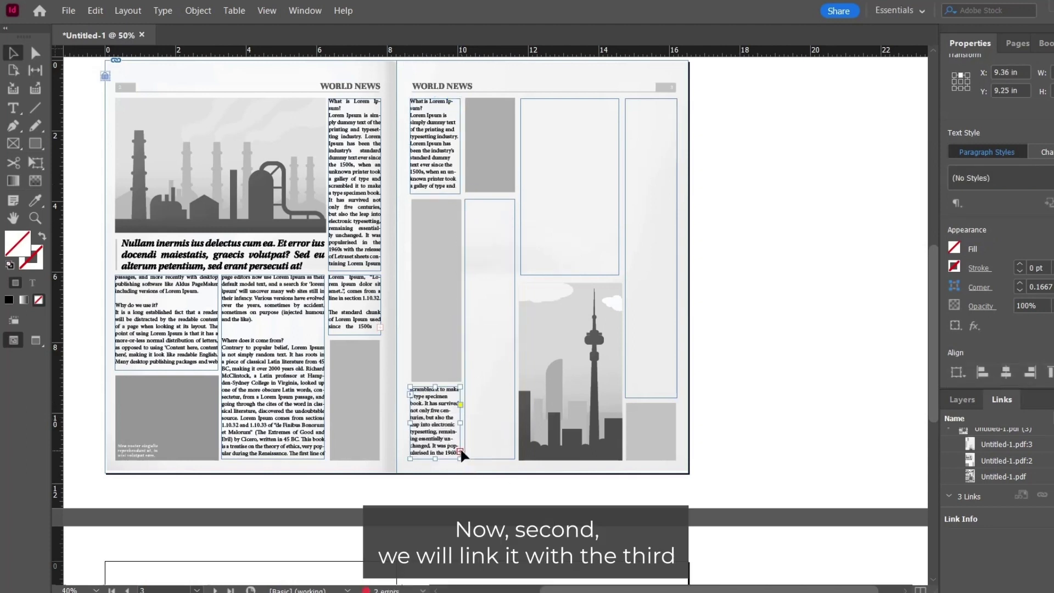
{"action": "left_click", "coordinate": [459, 452]}
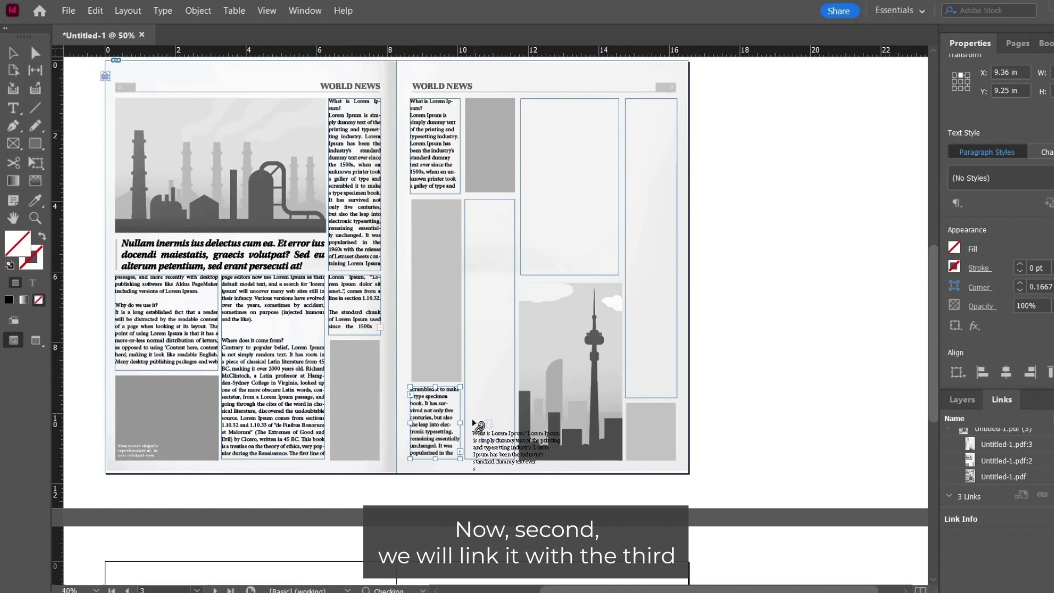
{"action": "left_click", "coordinate": [483, 225]}
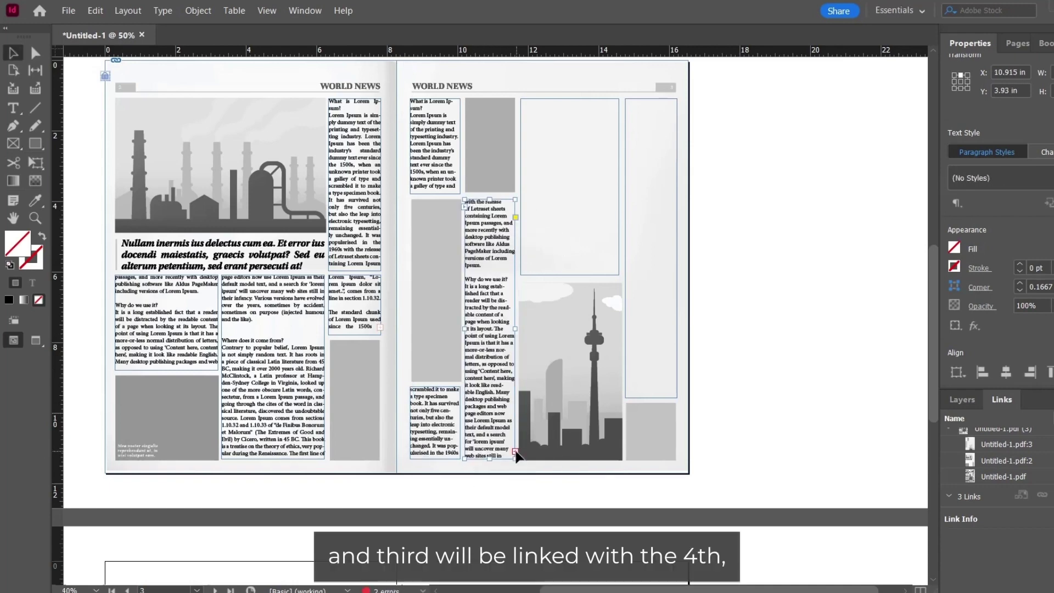
Thread the tall second-column frame into the wide frame above the skyline, and that one into the last-column frame
{"action": "left_click", "coordinate": [515, 451]}
{"action": "left_click", "coordinate": [576, 203]}
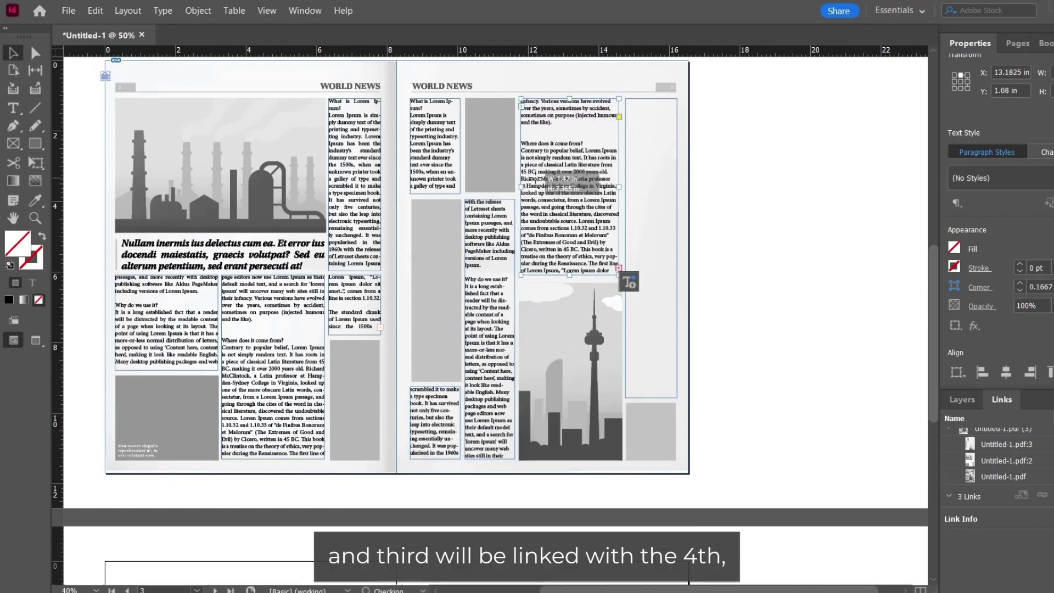
{"action": "left_click", "coordinate": [619, 268]}
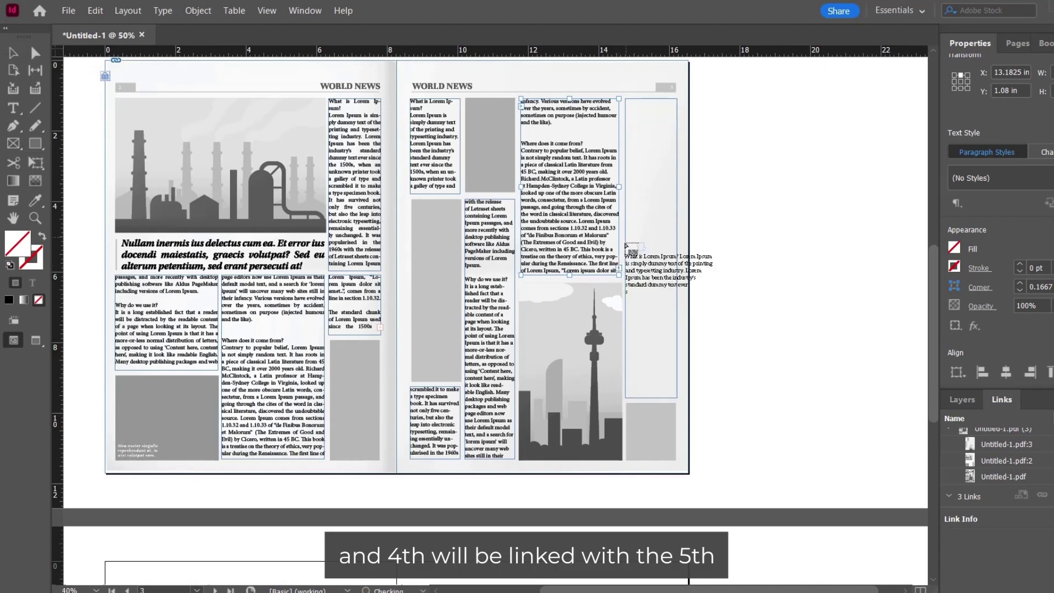
{"action": "left_click", "coordinate": [635, 146]}
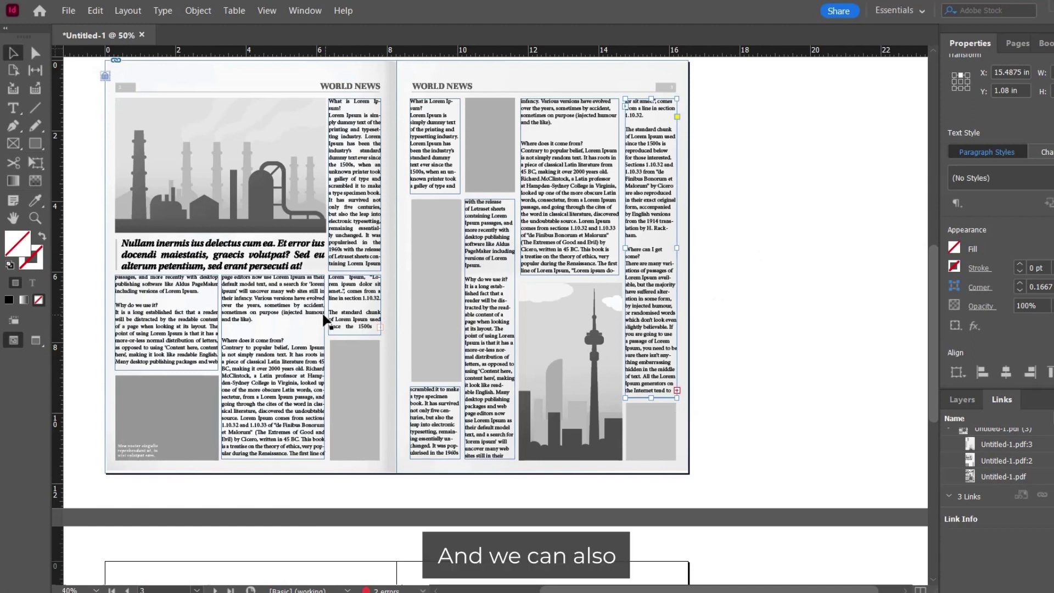
Thread the overset text of page 2's last-column frame across the spread into the first text frame on page 3
{"action": "left_click", "coordinate": [382, 330]}
{"action": "left_click", "coordinate": [381, 328]}
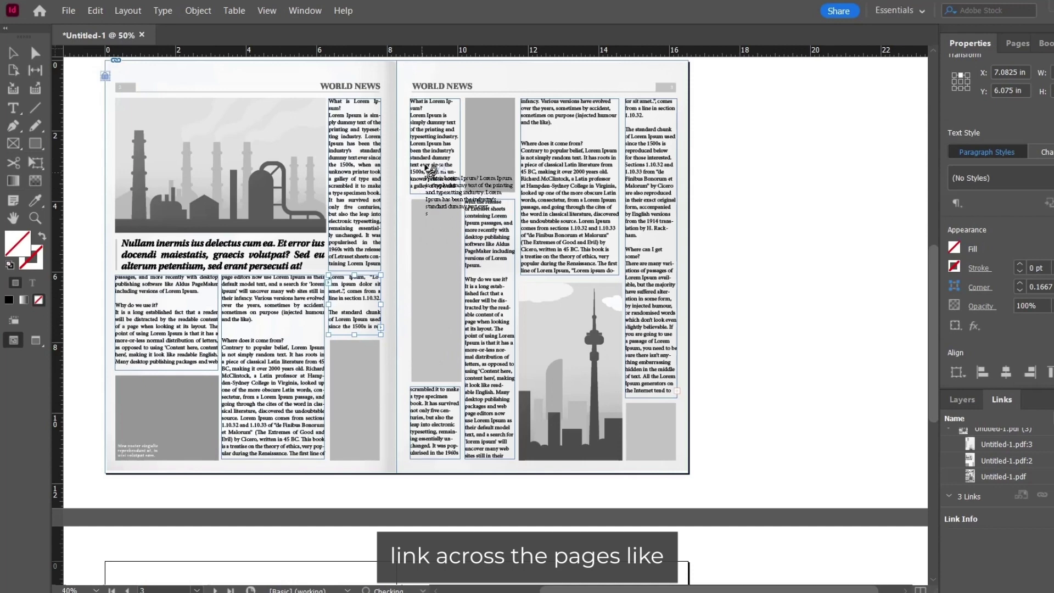
{"action": "left_click", "coordinate": [424, 129]}
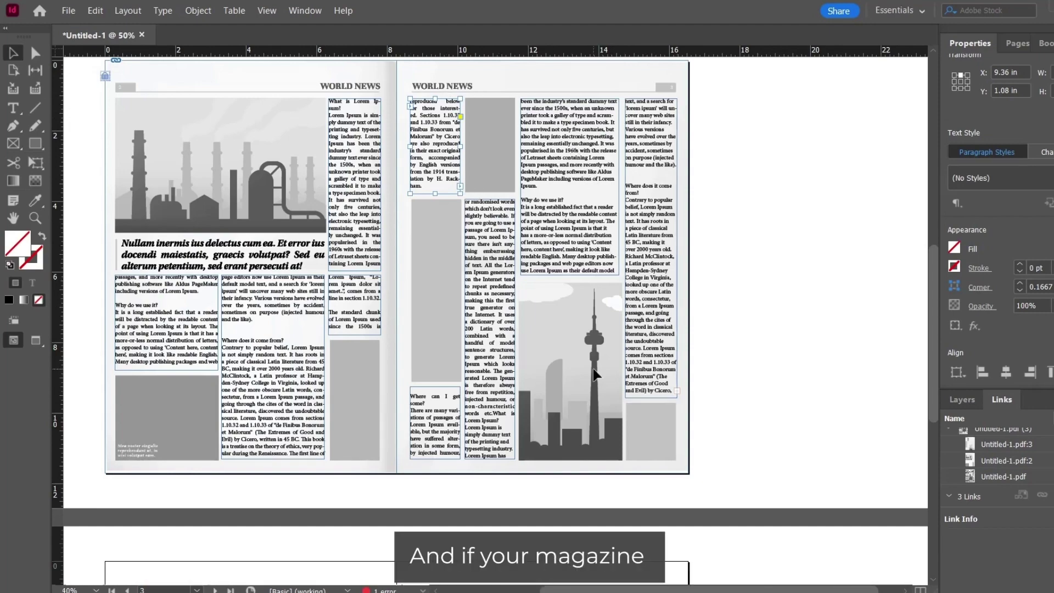
Duplicate the spread of pages 2-3 together with its threaded text frames
{"action": "scroll", "coordinate": [593, 366], "scroll_direction": "down", "scroll_amount": 1}
{"action": "left_click_drag", "start_coordinate": [480, 336], "coordinate": [451, 317]}
{"action": "scroll", "coordinate": [576, 318], "scroll_direction": "up", "scroll_amount": 1}
{"action": "left_click_drag", "start_coordinate": [582, 301], "coordinate": [696, 347]}
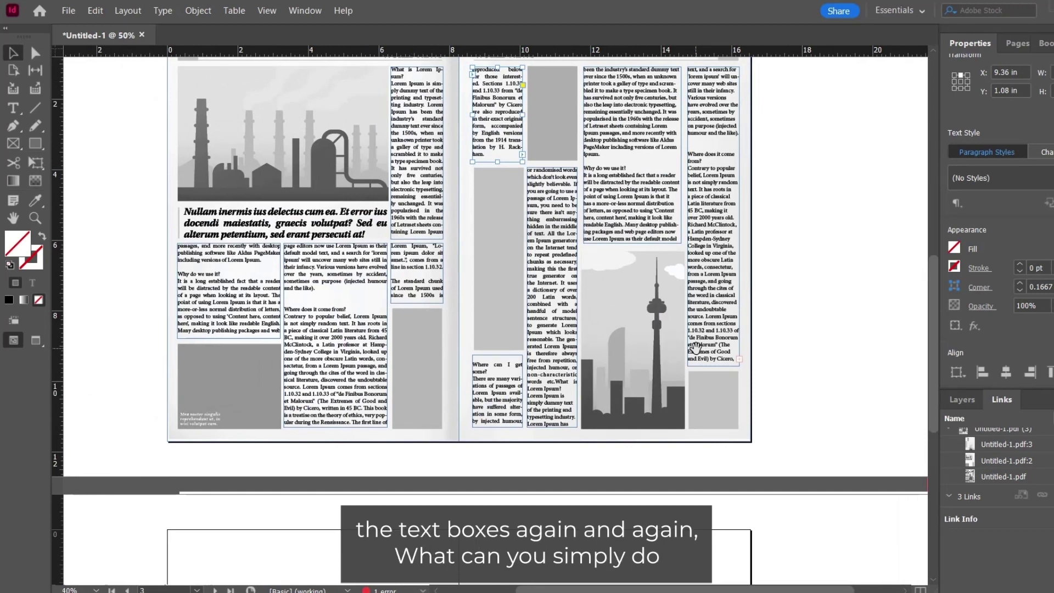
{"action": "left_click", "coordinate": [1017, 43]}
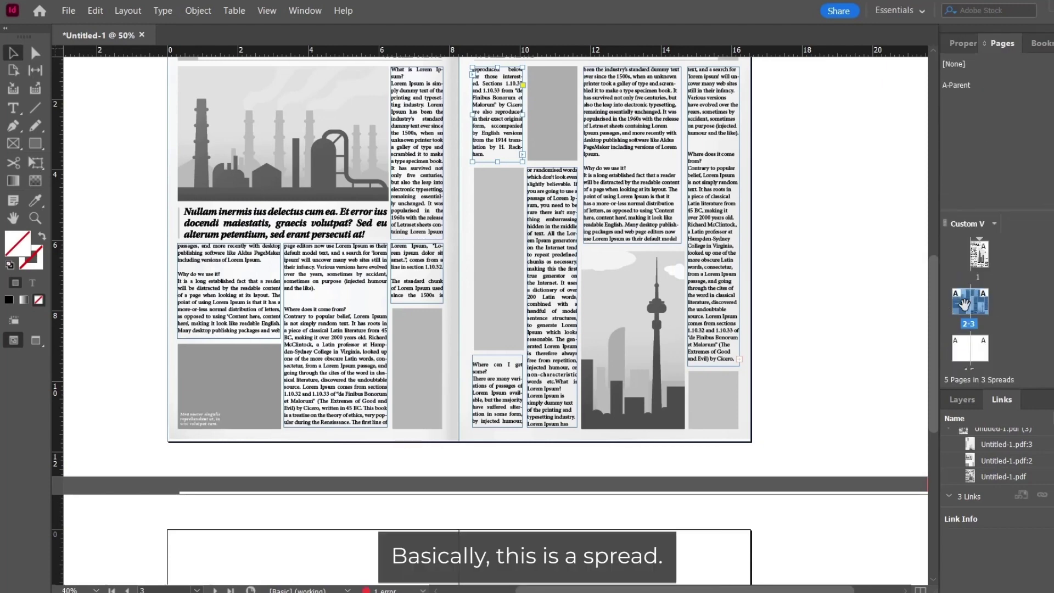
{"action": "right_click", "coordinate": [981, 314]}
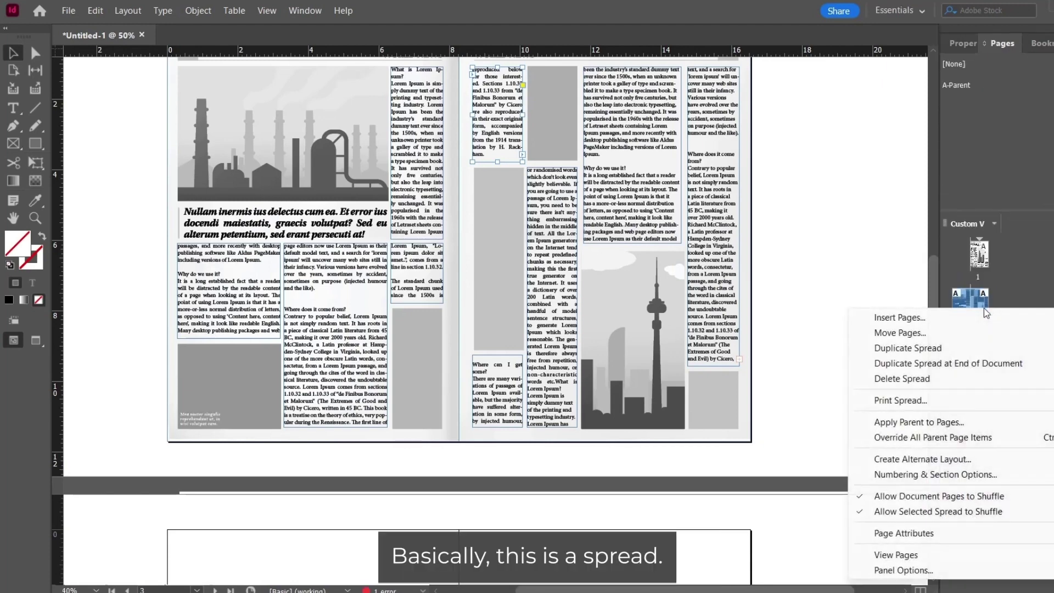
{"action": "left_click", "coordinate": [933, 347]}
Examine the text frames on the duplicated spread across both of its pages
{"action": "scroll", "coordinate": [746, 379], "scroll_direction": "down", "scroll_amount": 3}
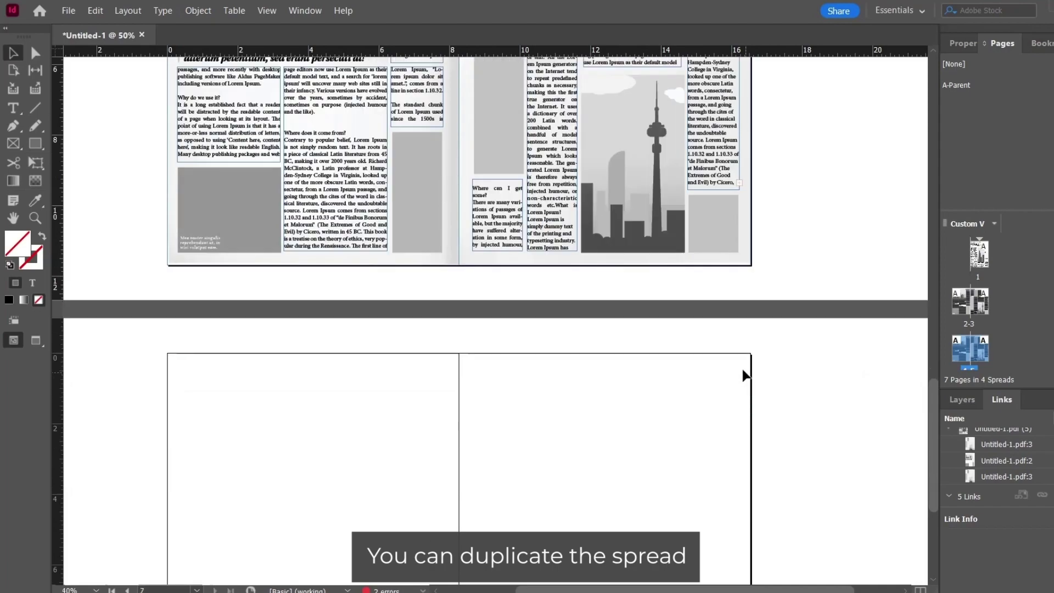
{"action": "scroll", "coordinate": [695, 270], "scroll_direction": "up", "scroll_amount": 7}
{"action": "scroll", "coordinate": [481, 220], "scroll_direction": "down", "scroll_amount": 2}
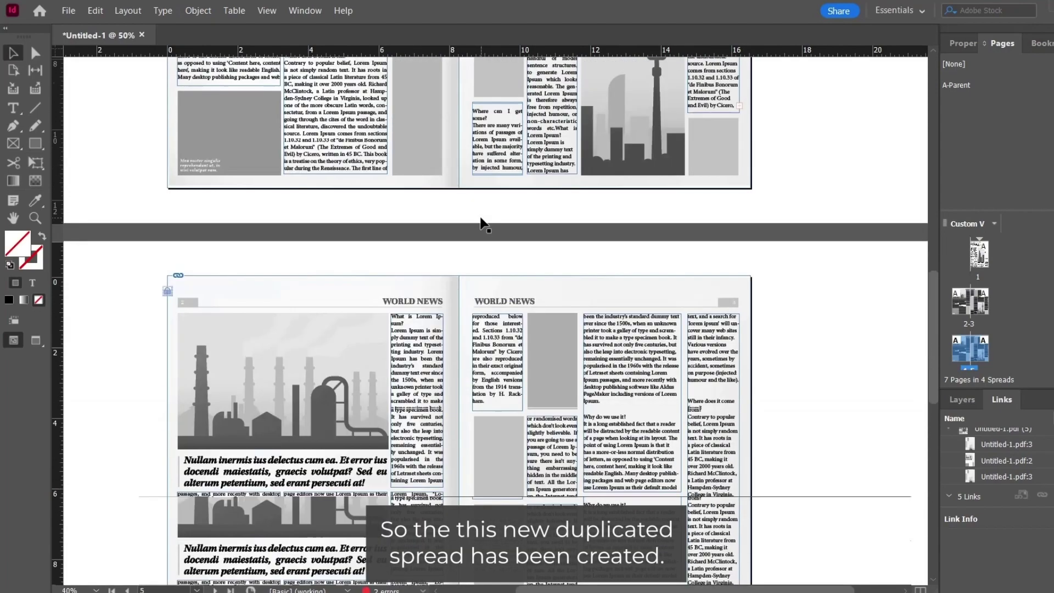
{"action": "scroll", "coordinate": [481, 218], "scroll_direction": "down", "scroll_amount": 1}
{"action": "left_click", "coordinate": [422, 322]}
{"action": "left_click", "coordinate": [503, 315]}
{"action": "left_click", "coordinate": [623, 378]}
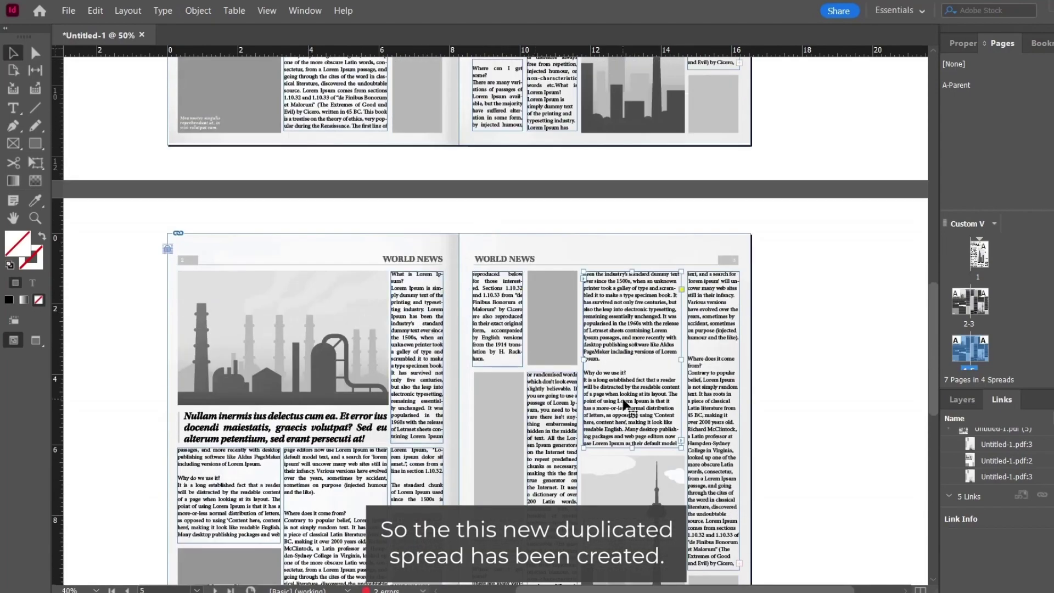
Copy the lipsum.com passages from "The standard Lorem Ipsum passage, used since the 1500s" onward in the browser, then replace the duplicated spread's threaded story in InDesign
{"action": "key", "text": "alt+Tab"}
{"action": "scroll", "coordinate": [626, 357], "scroll_direction": "down", "scroll_amount": 10}
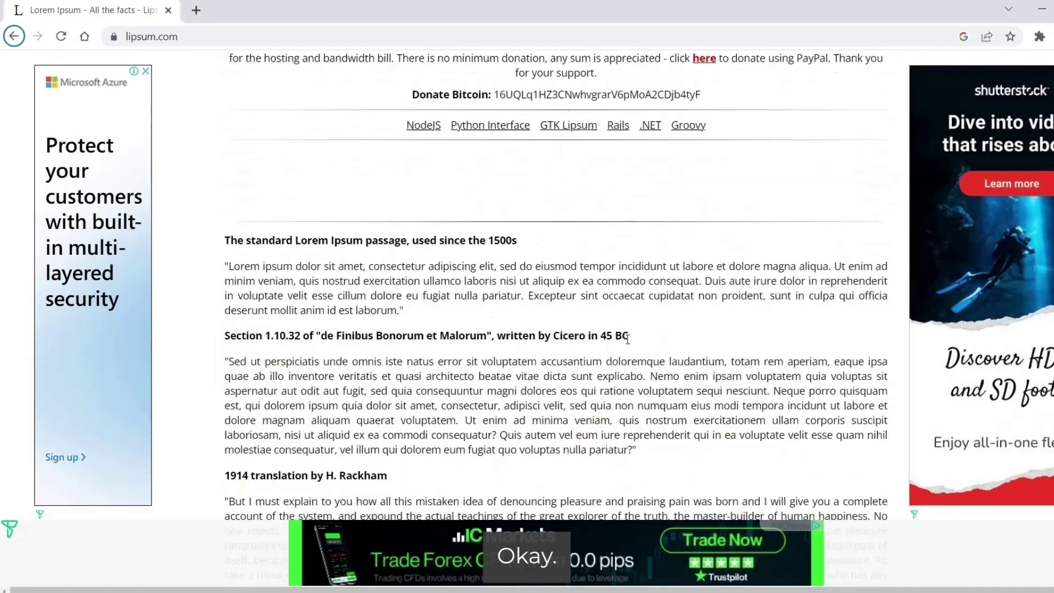
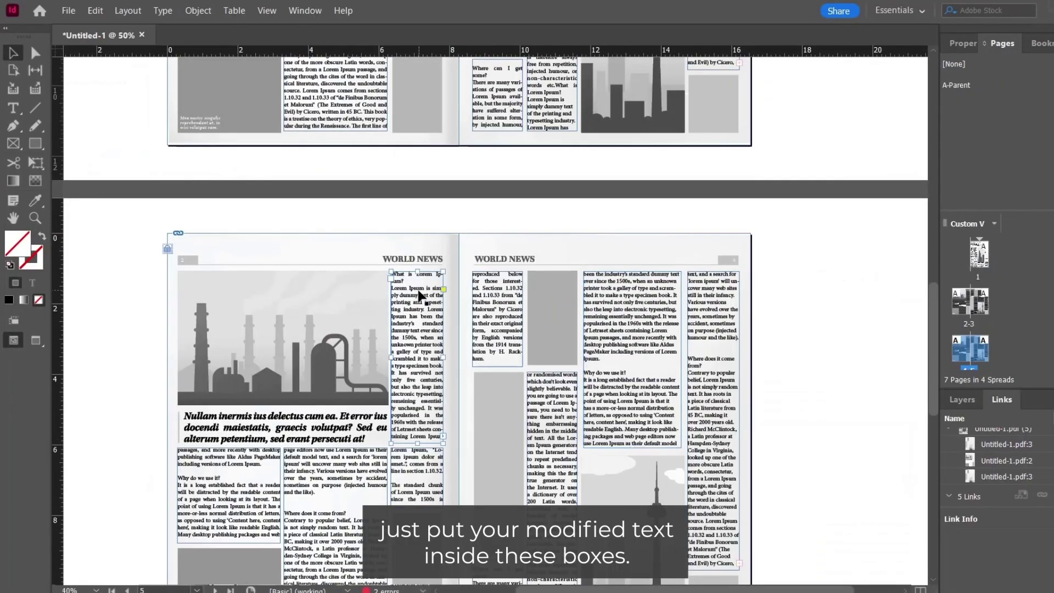
{"action": "key", "text": "ctrl+a"}
{"action": "key", "text": "ctrl+v"}
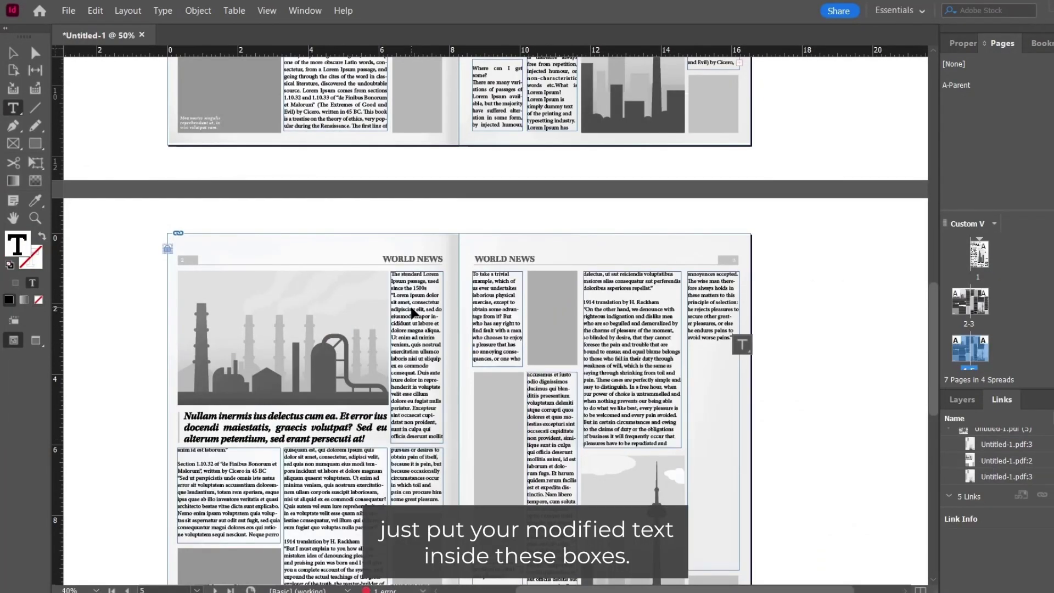
{"action": "scroll", "coordinate": [411, 311], "scroll_direction": "down", "scroll_amount": 2}
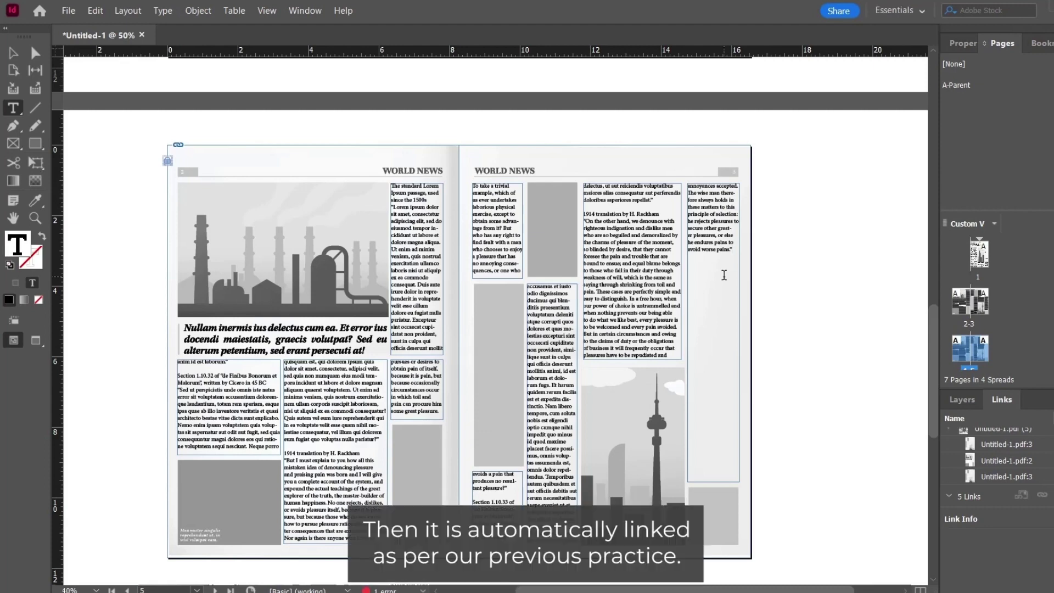
{"action": "left_click", "coordinate": [13, 53]}
{"action": "scroll", "coordinate": [754, 325], "scroll_direction": "up", "scroll_amount": 6}
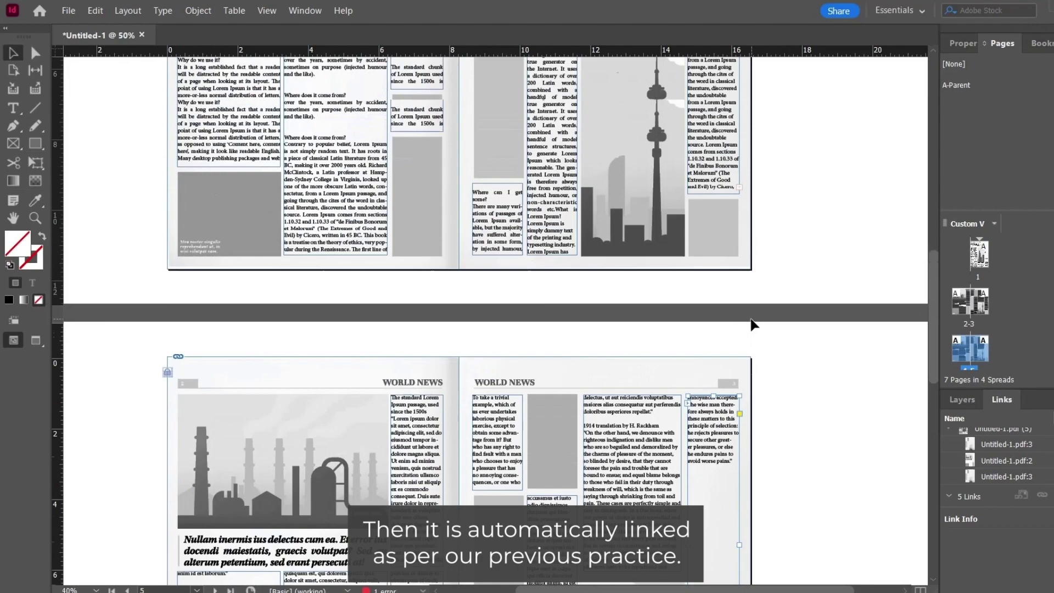
{"action": "scroll", "coordinate": [754, 325], "scroll_direction": "down", "scroll_amount": 3}
{"action": "scroll", "coordinate": [753, 325], "scroll_direction": "down", "scroll_amount": 3}
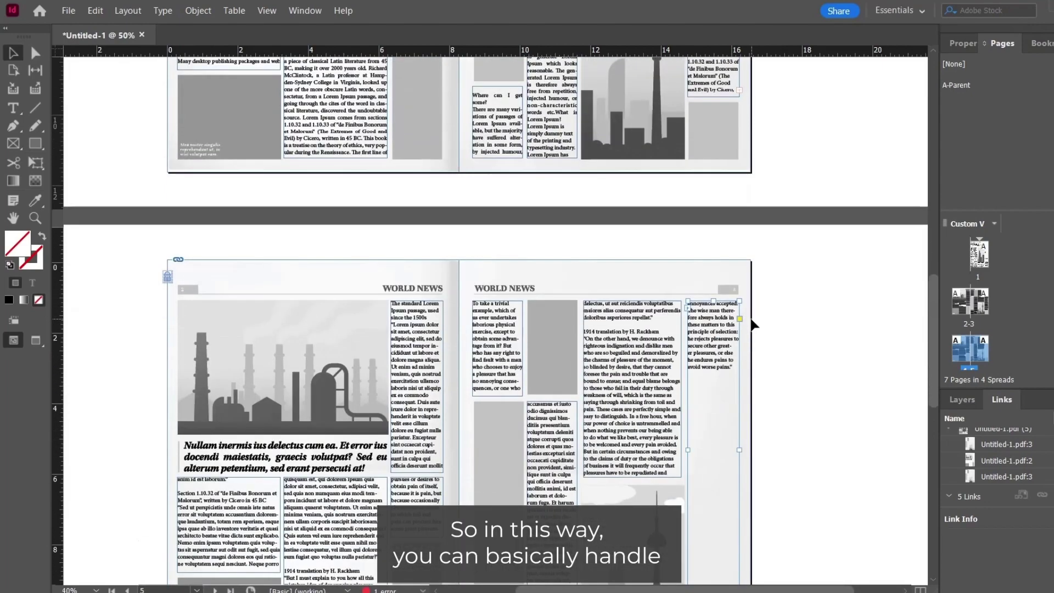